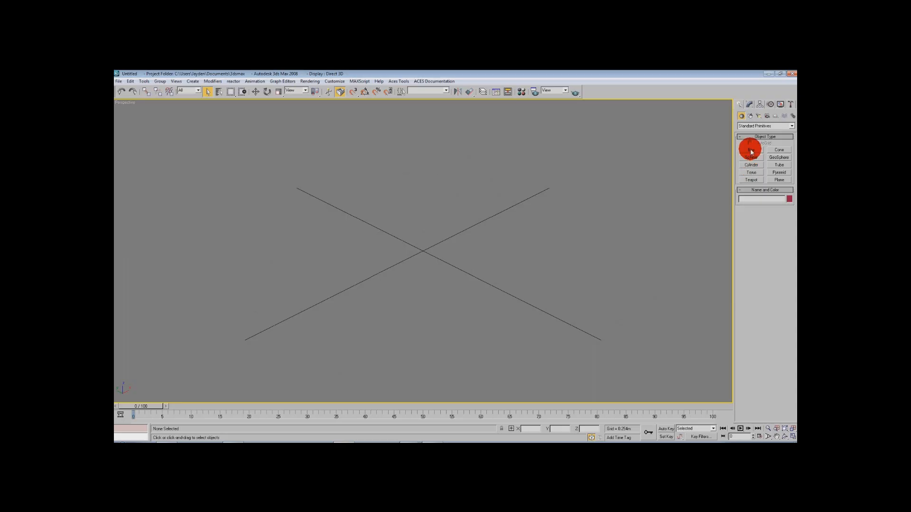
Step: Create a box about 0.93 m long, 0.86 m wide and 0.8 m high beside the grid centre
click(751, 150)
drag(230, 273, 389, 276)
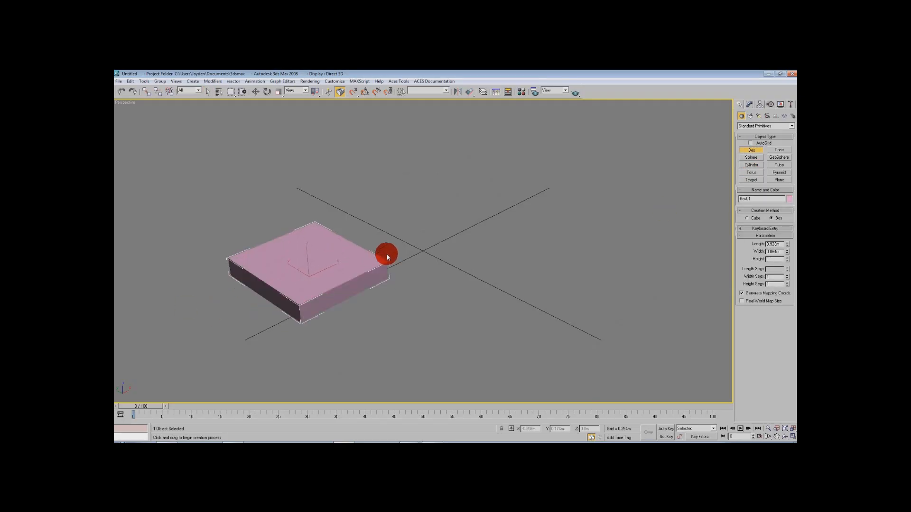
click(374, 177)
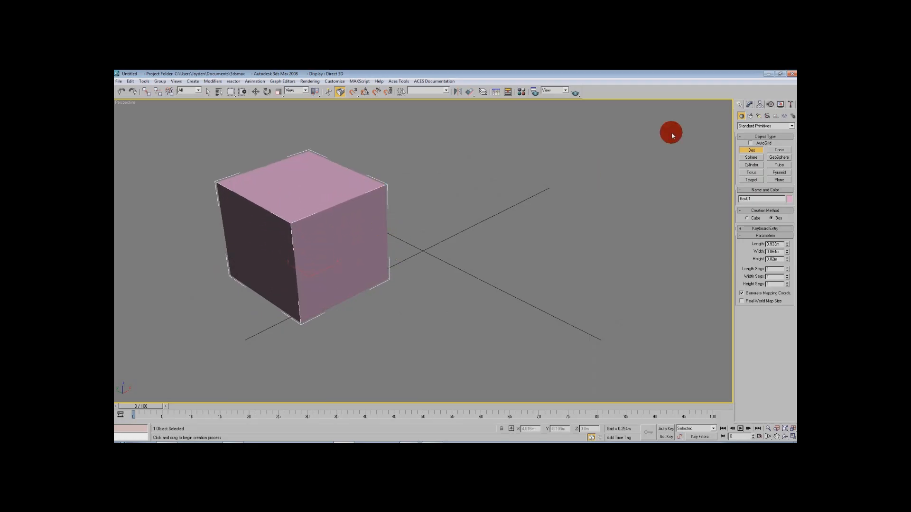
Step: Draw an open three-point line spline on the ground, curving in a wide arc on the far side of the grid centre from the box
click(748, 107)
click(740, 105)
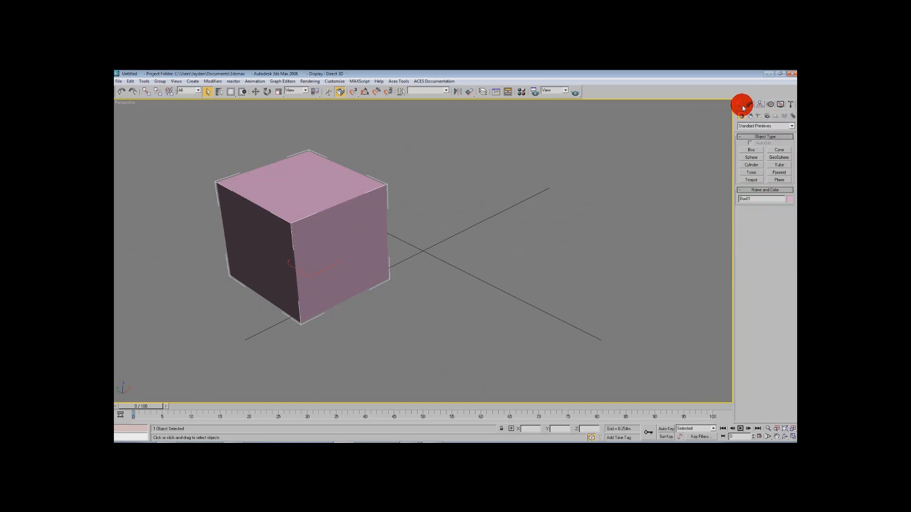
click(749, 115)
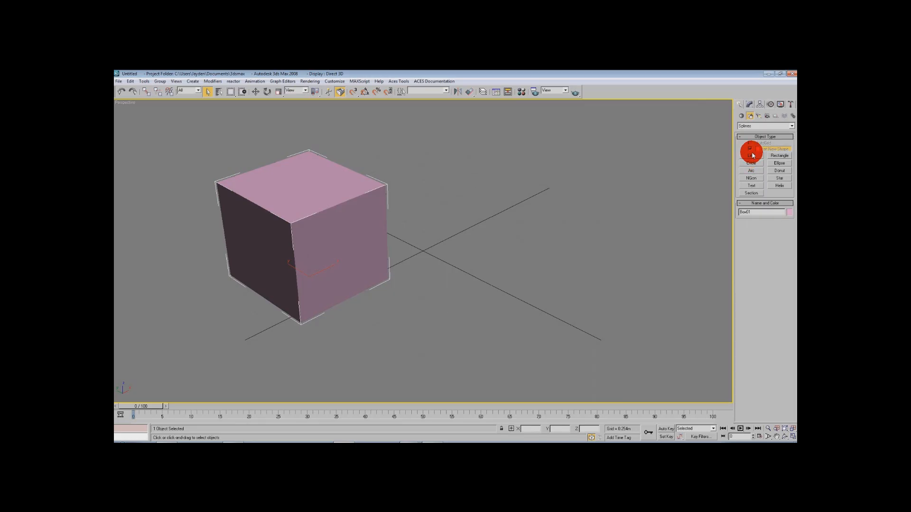
click(751, 155)
click(487, 376)
drag(661, 251, 664, 201)
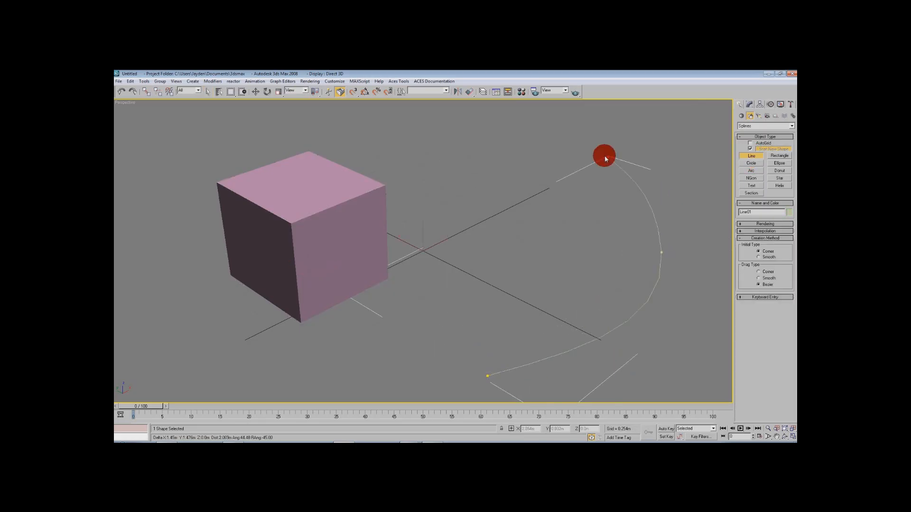
click(496, 150)
right_click(443, 167)
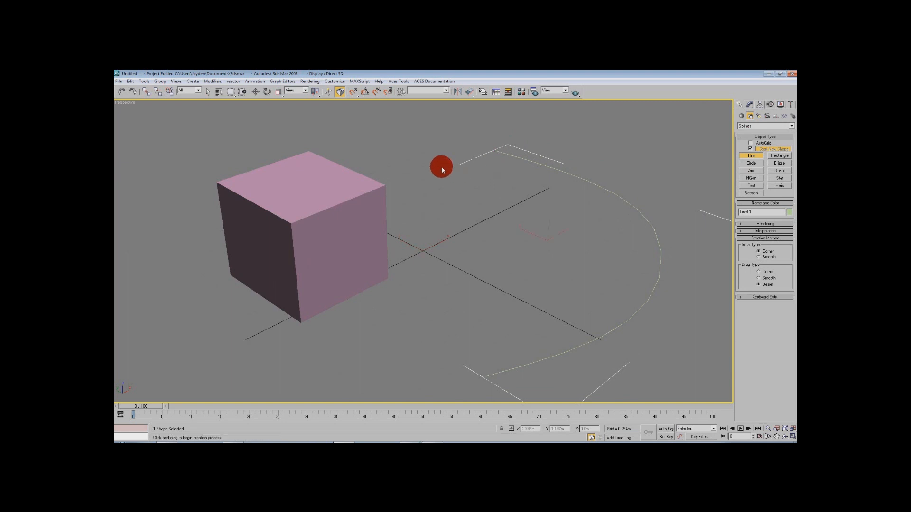
Step: Move the box across the ground, closer to the grid centre and the curved line
click(255, 91)
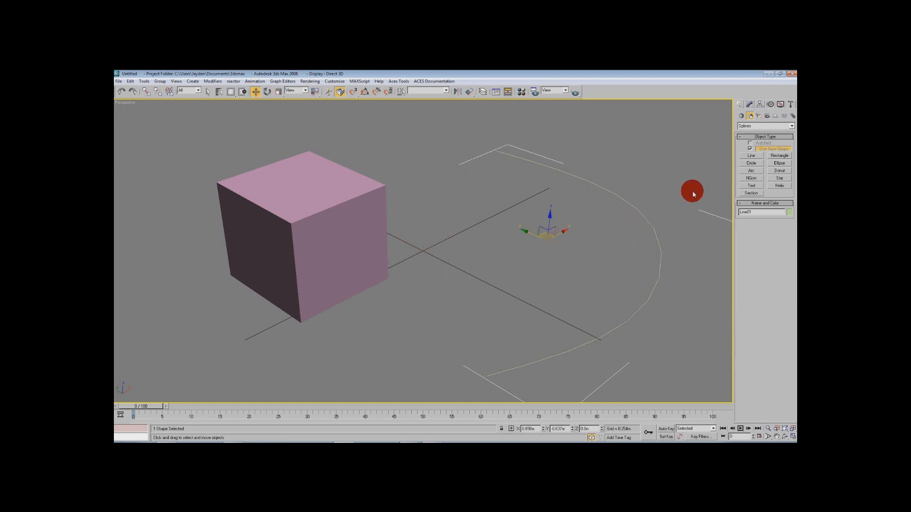
click(745, 105)
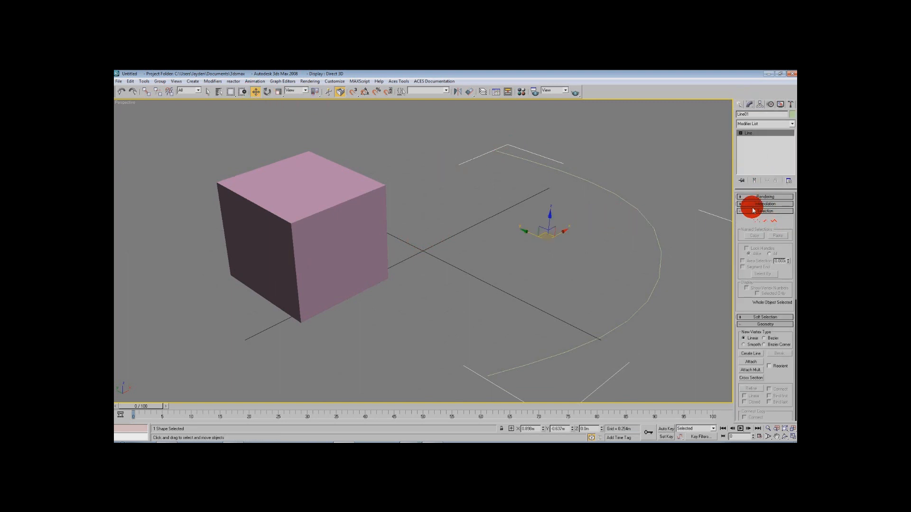
click(294, 226)
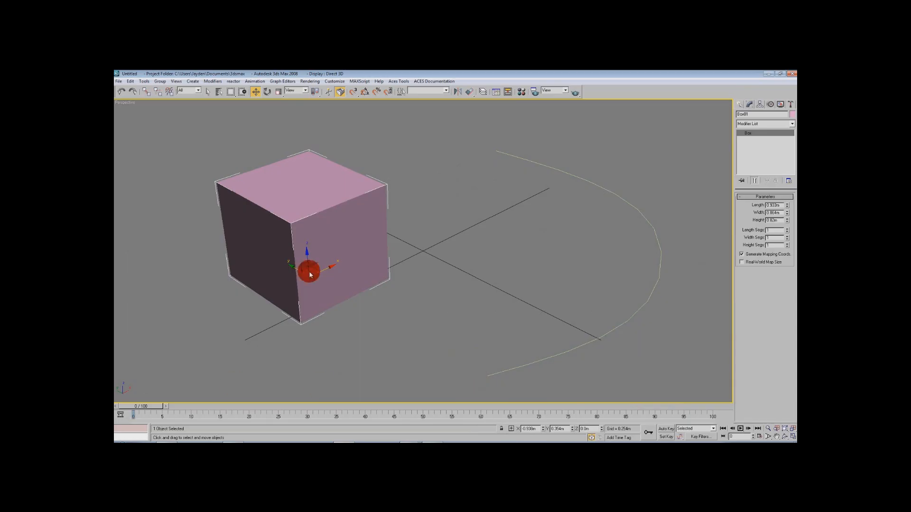
drag(320, 212, 368, 183)
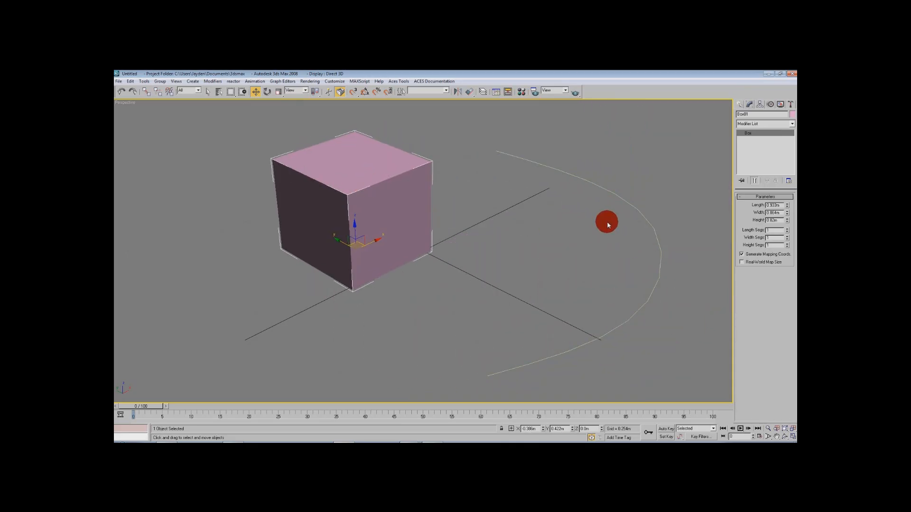
Step: Enable Adaptive interpolation on the curved line to smooth it
click(636, 209)
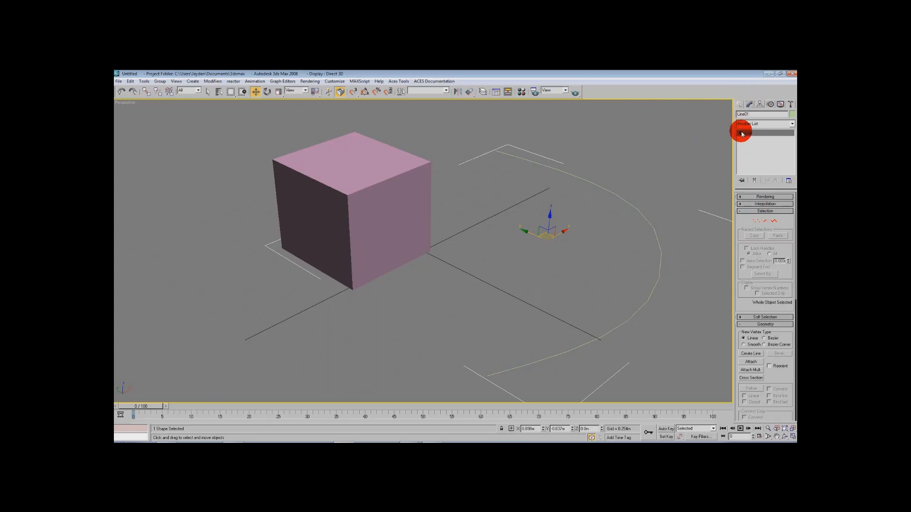
click(772, 204)
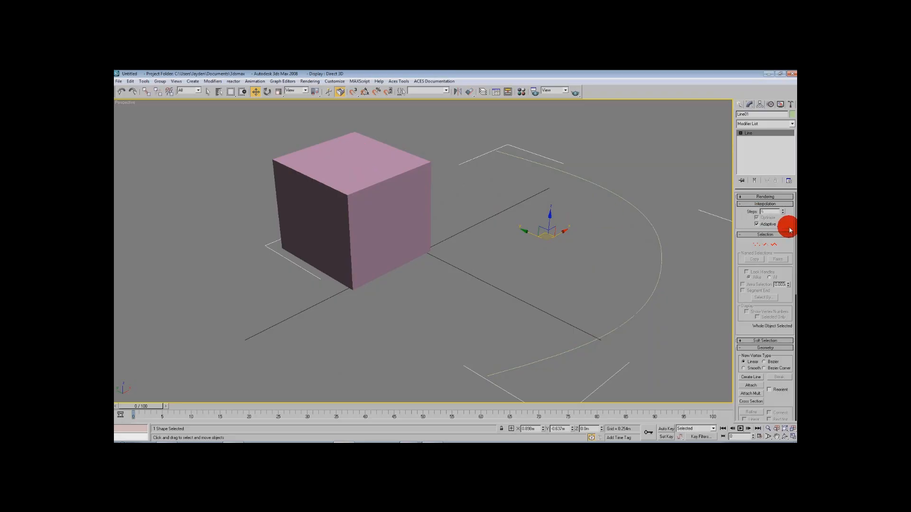
Step: Assign a Path Constraint controller to the box's position track
click(351, 159)
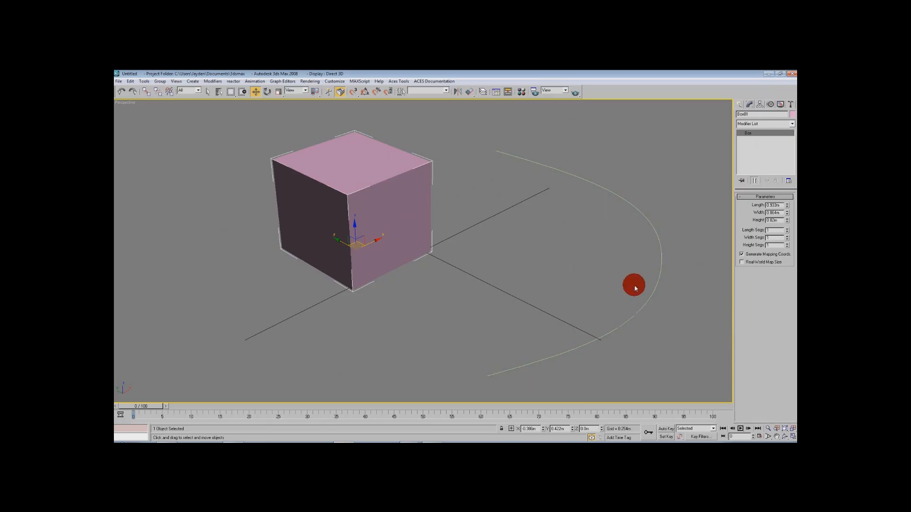
click(770, 105)
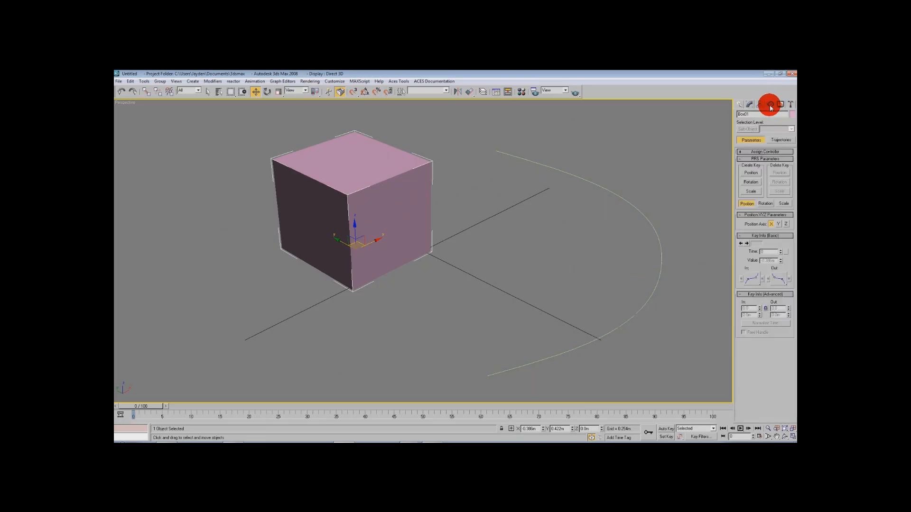
click(750, 153)
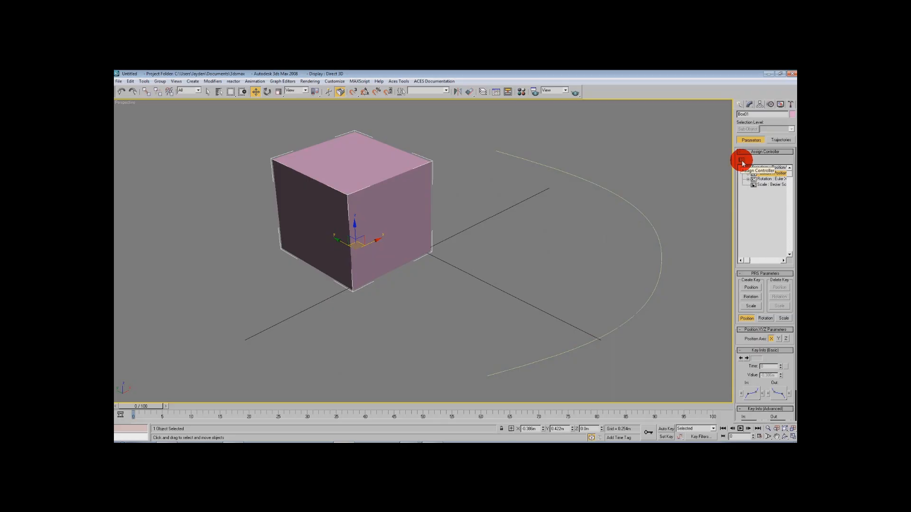
click(742, 161)
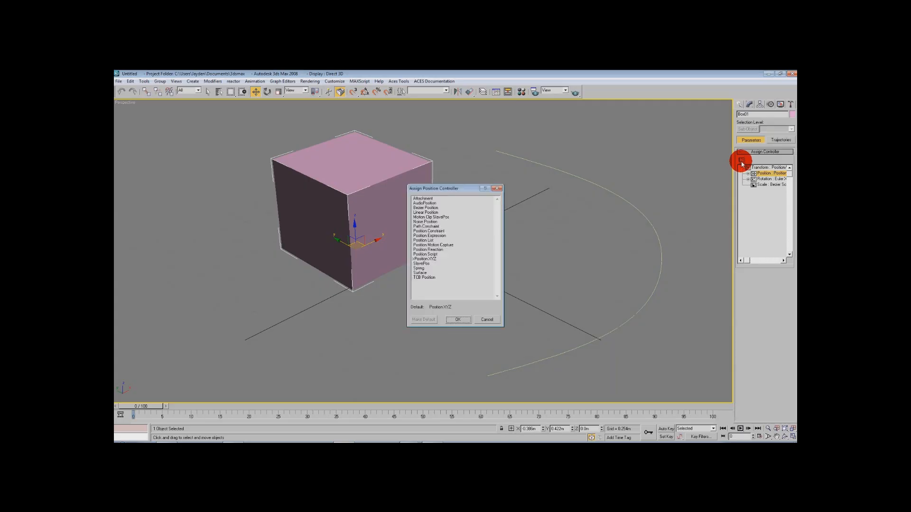
click(426, 226)
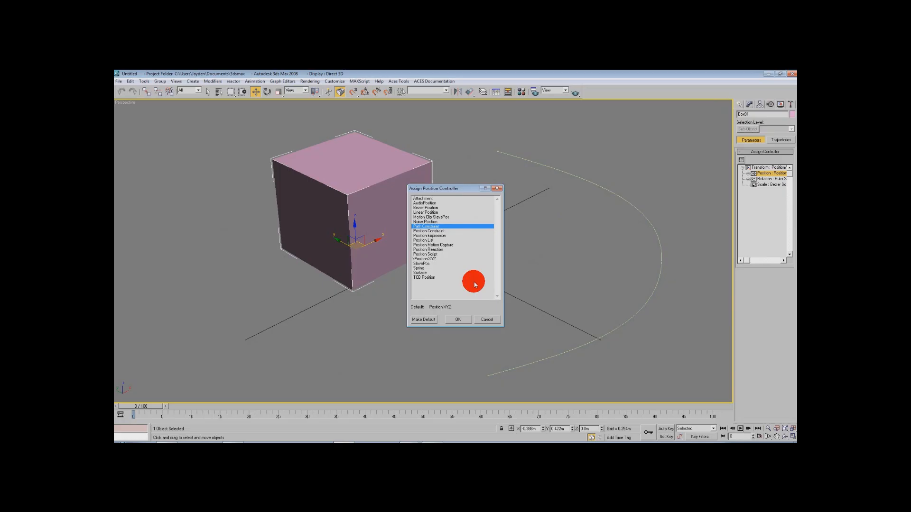
click(451, 319)
Step: Add the curved line as the path target of the box's Path Constraint
drag(785, 340, 769, 264)
click(767, 266)
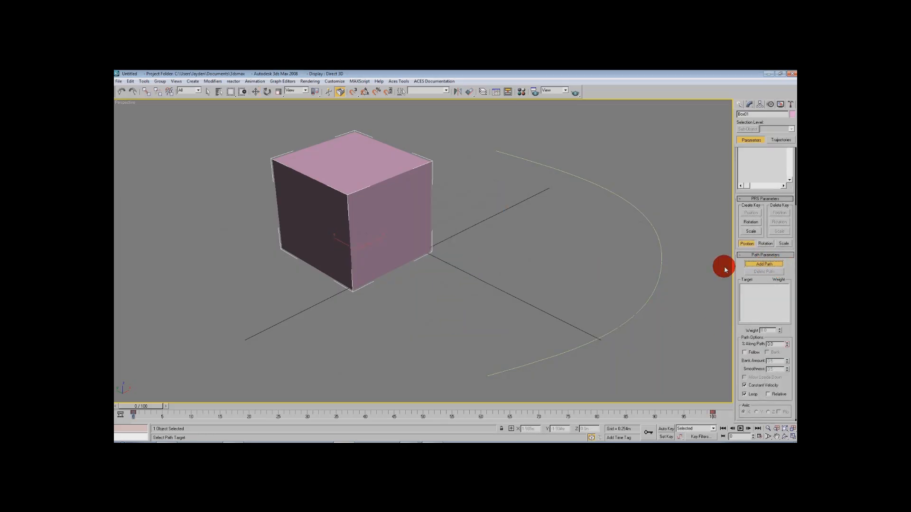
click(661, 252)
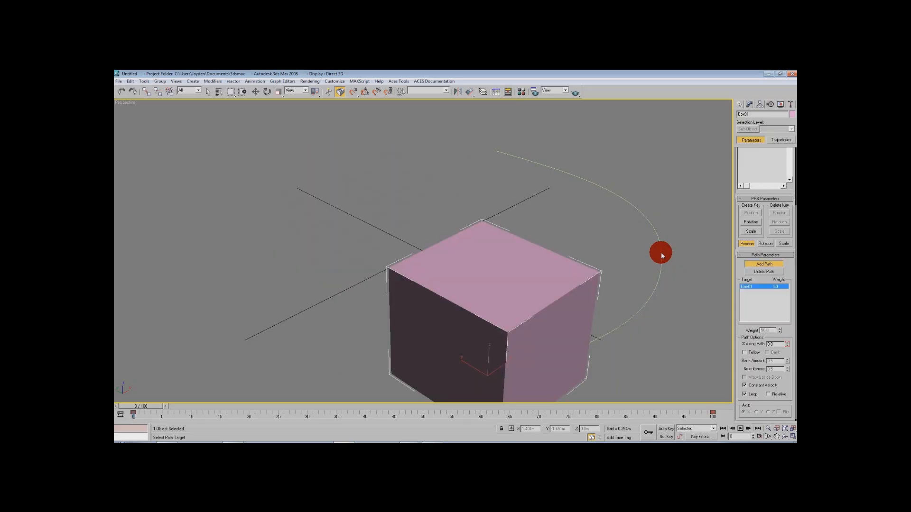
Step: Scrub the timeline to preview the box travelling along the curved line, and return to frame 0
click(776, 437)
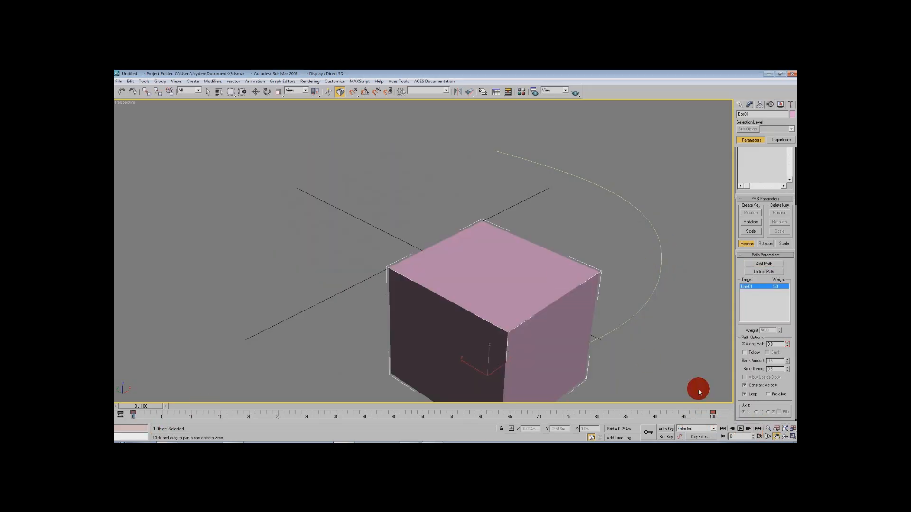
scroll(697, 386, down, 5)
drag(583, 348, 575, 347)
click(785, 436)
drag(500, 302, 451, 302)
click(255, 91)
mouse_move(134, 410)
mouse_down()
mouse_move(207, 415)
mouse_move(283, 401)
mouse_move(709, 406)
mouse_move(664, 412)
mouse_move(491, 392)
mouse_move(128, 407)
mouse_up()
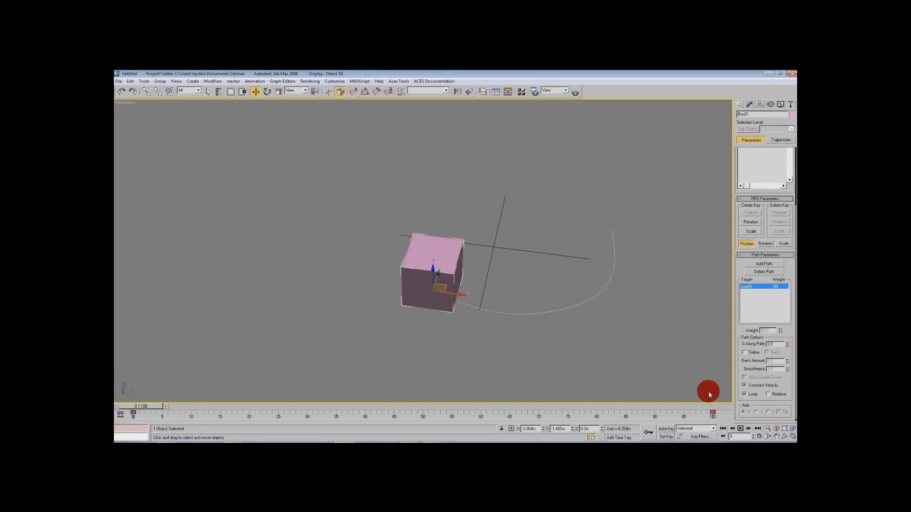
Step: Draw a second, S-shaped line spline on the ground, starting beside the box and weaving across the first curve
click(784, 436)
drag(425, 277, 425, 189)
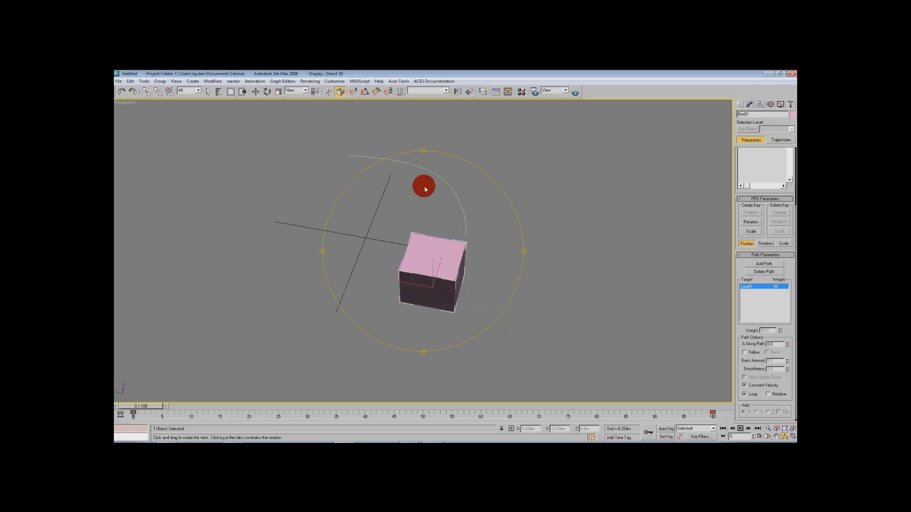
click(740, 104)
click(750, 116)
click(749, 156)
drag(518, 274, 503, 269)
drag(395, 207, 385, 113)
click(343, 113)
right_click(285, 141)
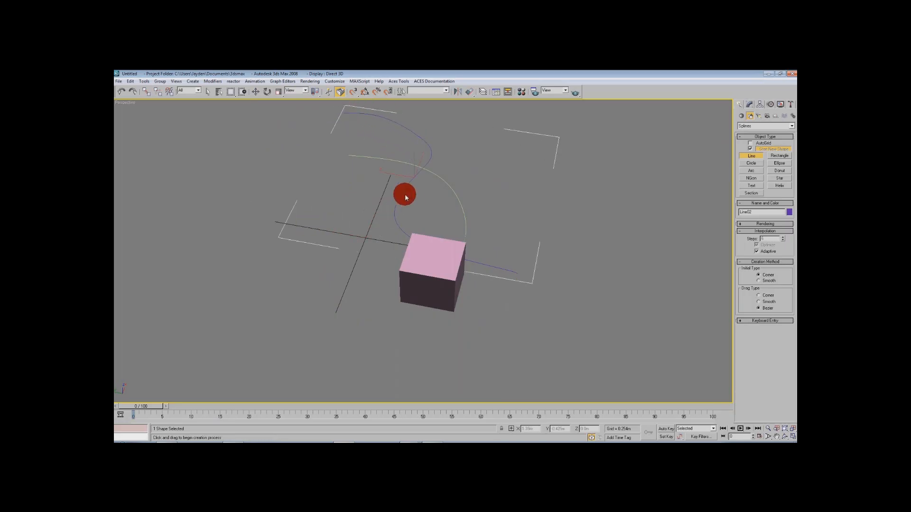
Step: Add the S-shaped line as a second path target for the box, and scrub the timeline to preview the combined motion
click(768, 104)
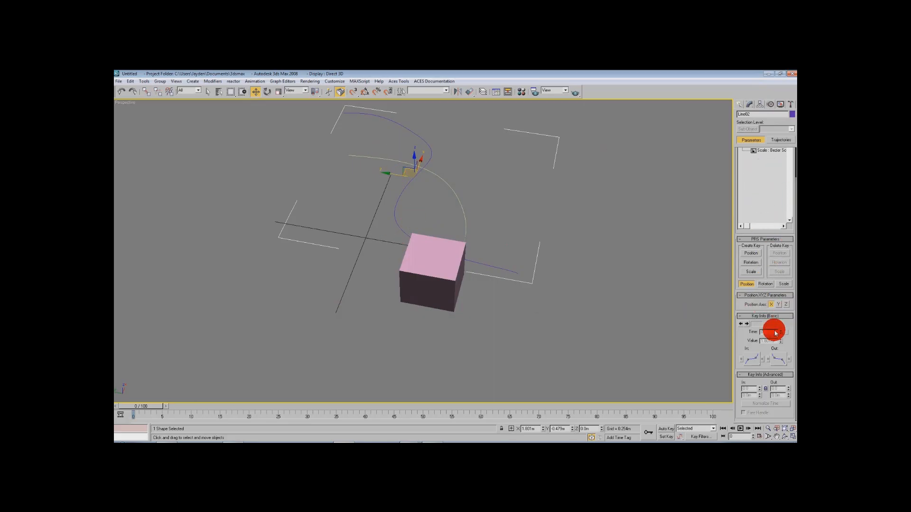
click(435, 290)
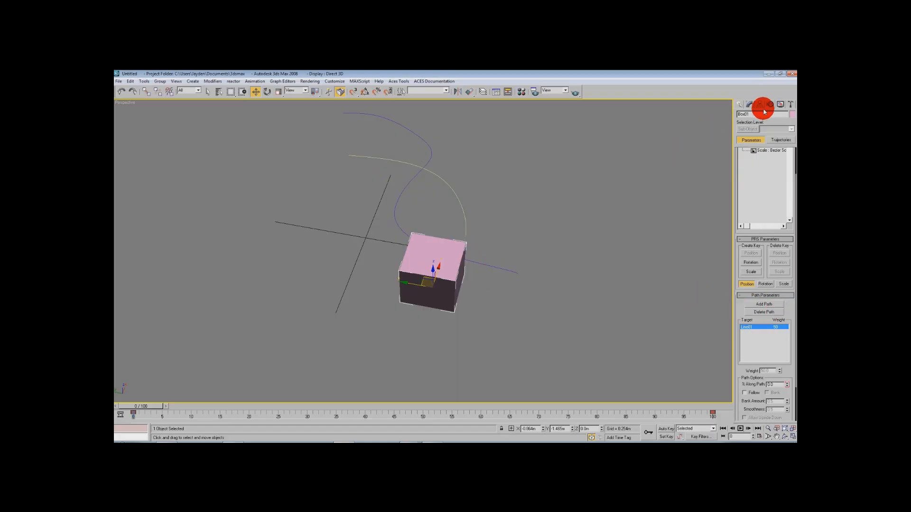
click(763, 304)
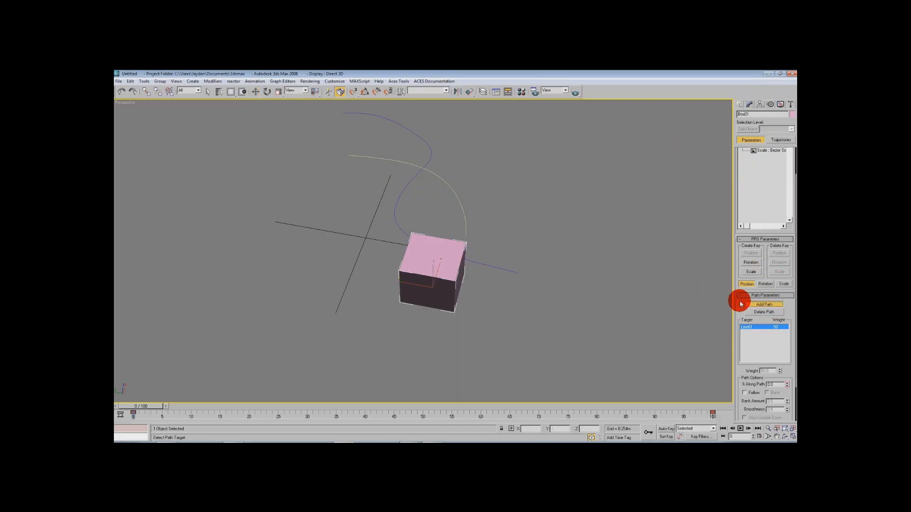
click(397, 228)
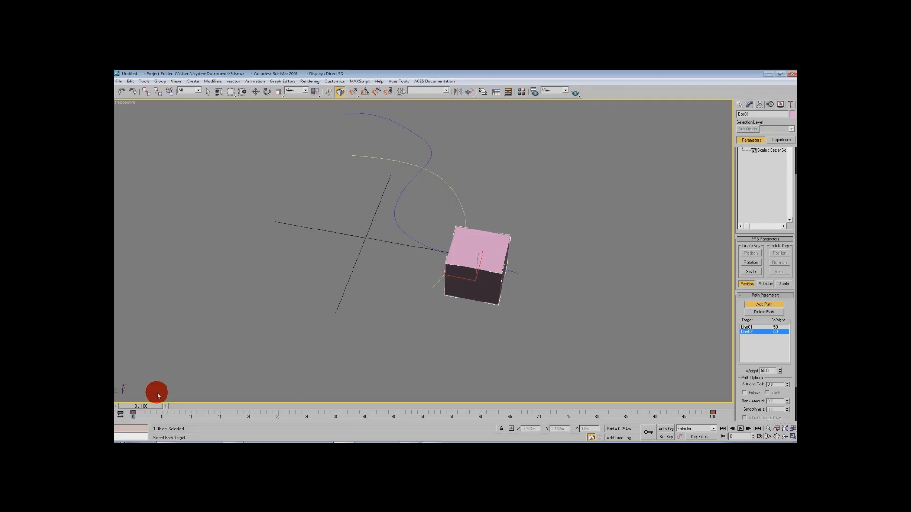
drag(153, 408, 672, 414)
drag(583, 412, 117, 406)
Step: Remove the S-shaped line from the box's path targets and delete that line from the scene
click(766, 305)
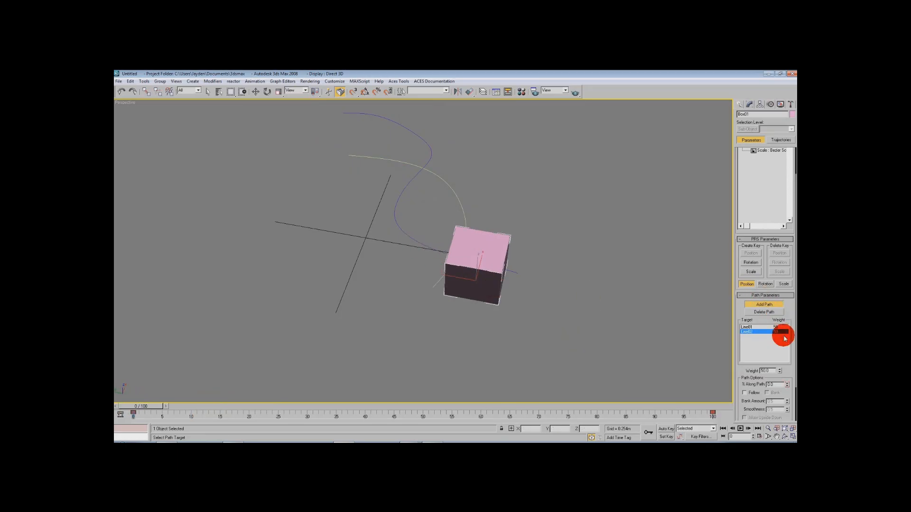
click(777, 311)
click(759, 304)
click(503, 268)
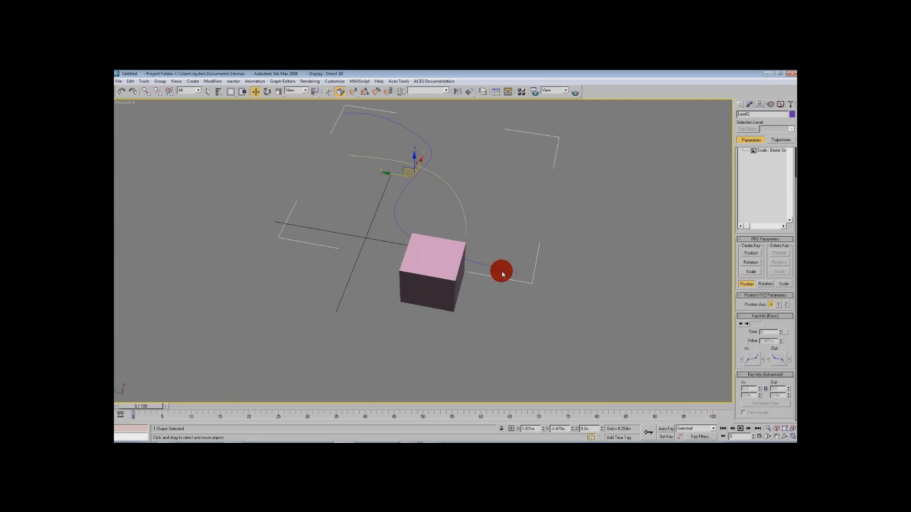
key(Delete)
Step: Scrub the box's path animation through to frame 100, and set the current frame to 50
click(416, 238)
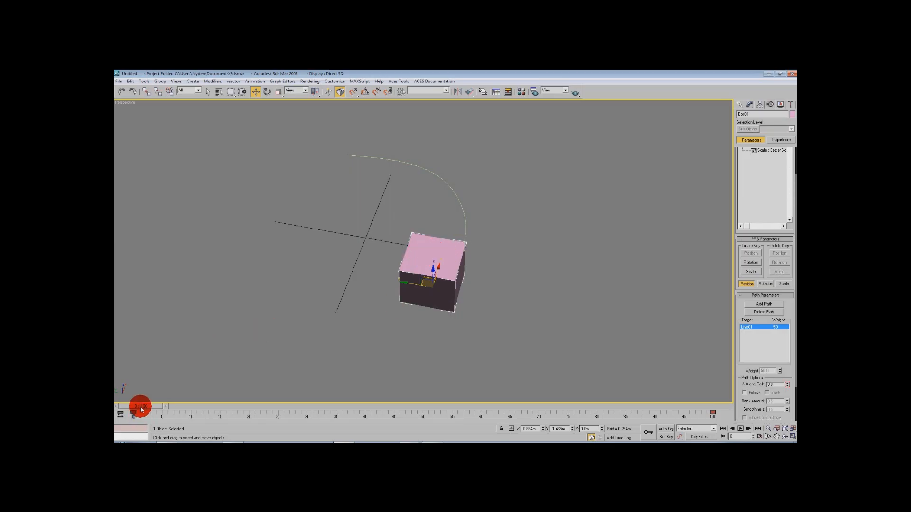
drag(138, 406, 718, 417)
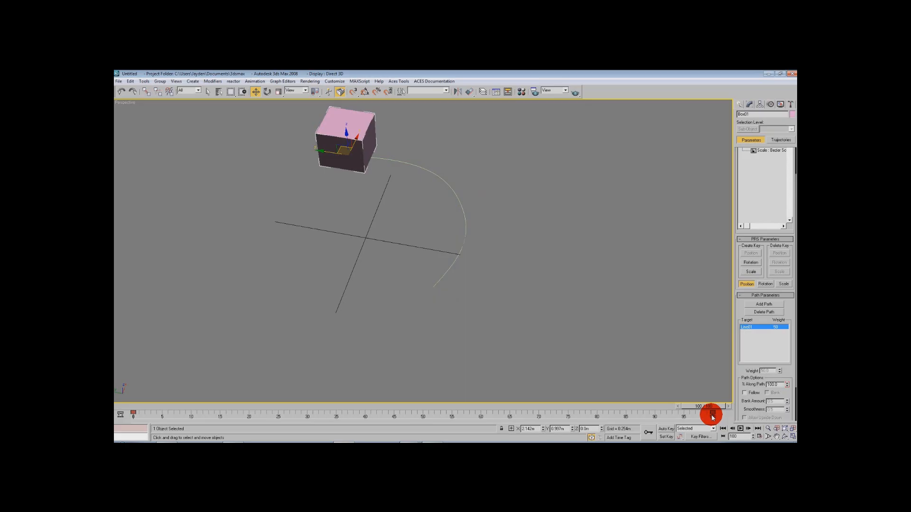
click(718, 409)
drag(717, 409, 437, 415)
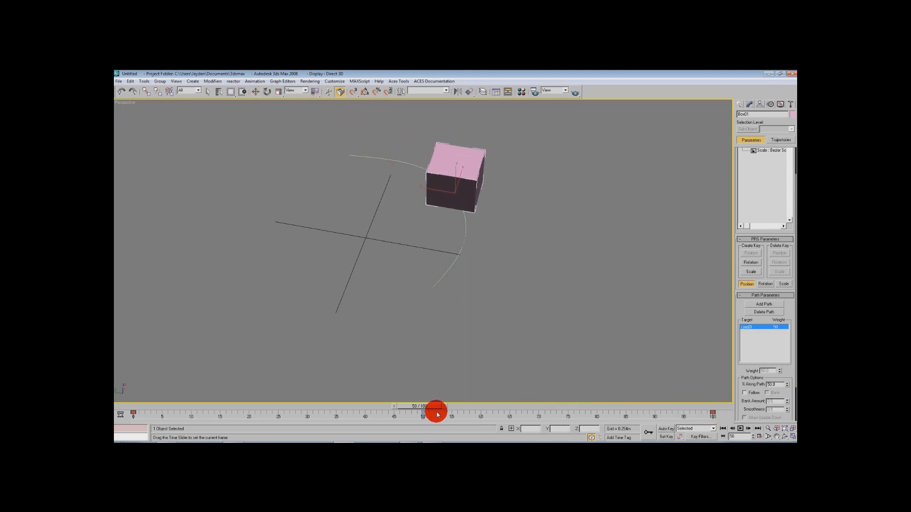
Step: With Auto Key recording at frame 50, set the box's percentage along the path to 75, and stop recording
key(w)
click(452, 206)
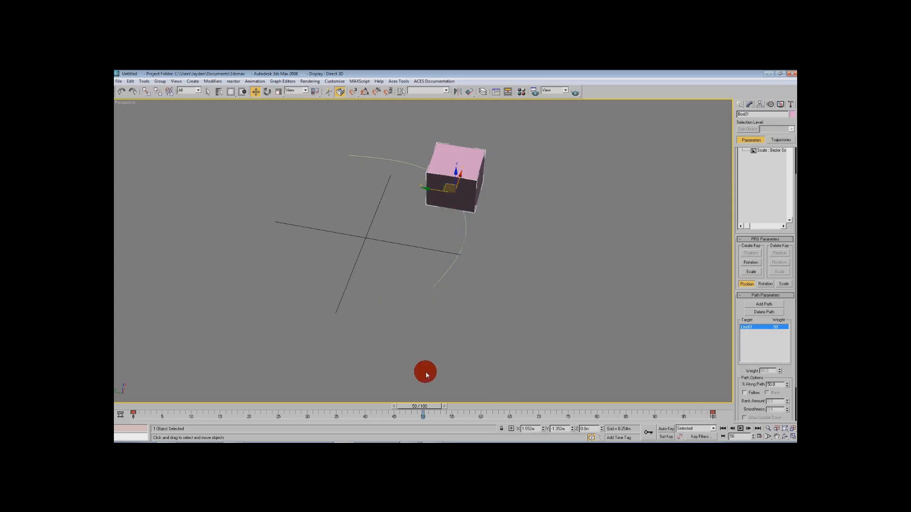
click(669, 430)
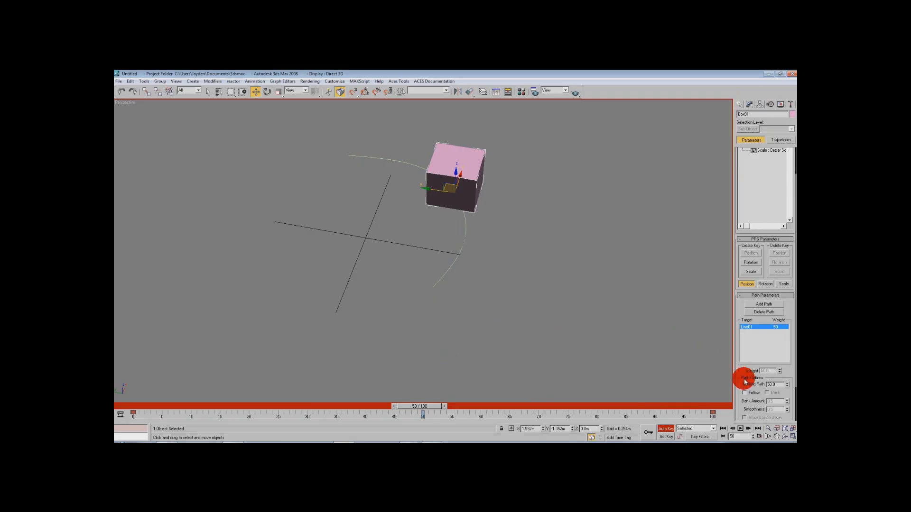
scroll(744, 362, down, 3)
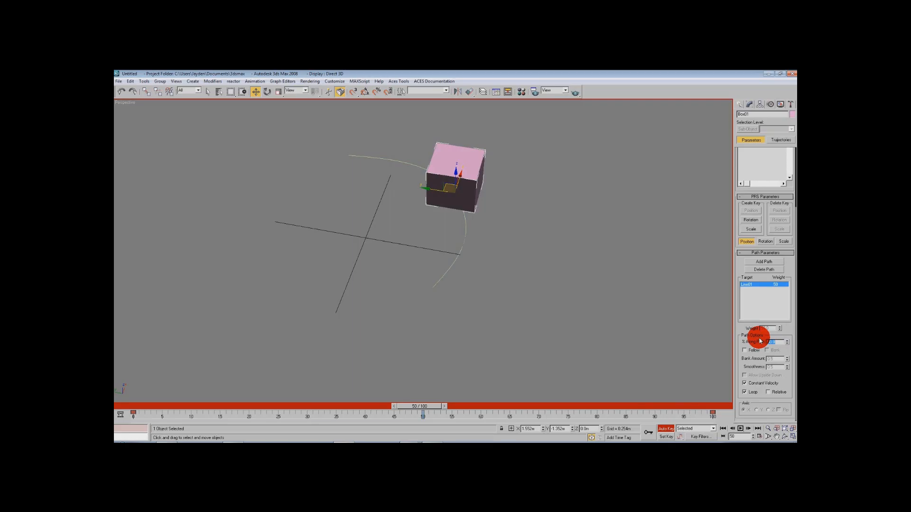
key(Return)
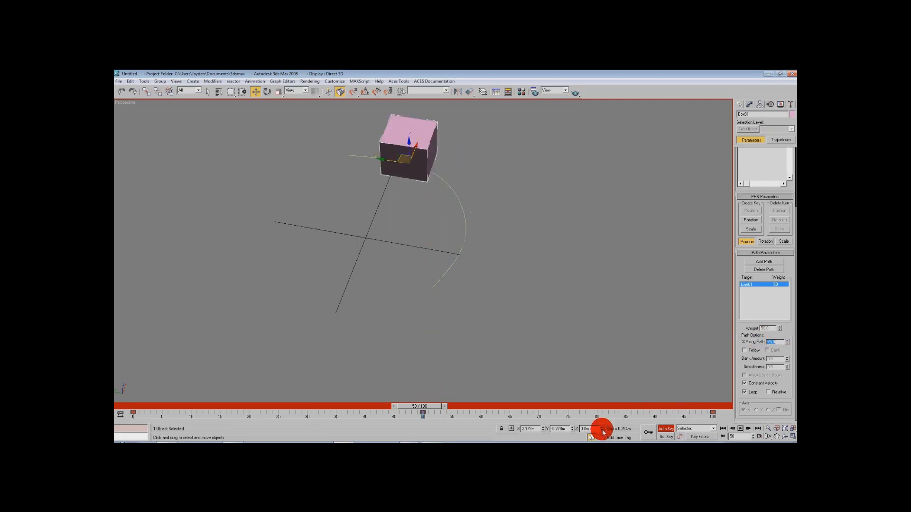
click(660, 429)
Step: Scrub back to the start of the timeline and play the box's path animation to check its changed speed
drag(419, 406, 161, 401)
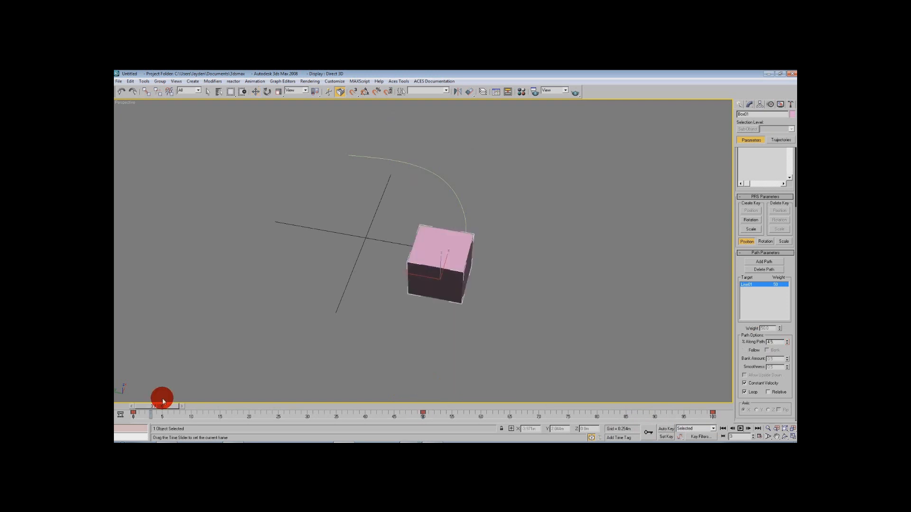
click(740, 429)
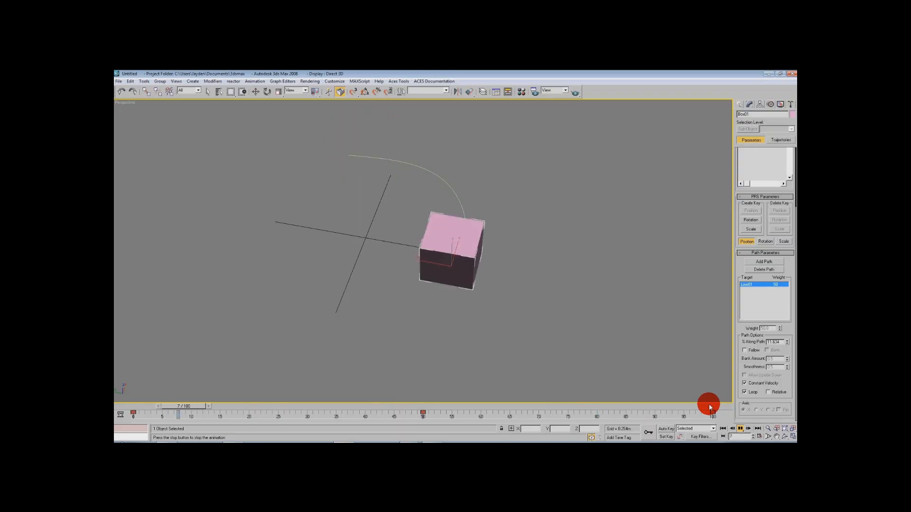
click(740, 429)
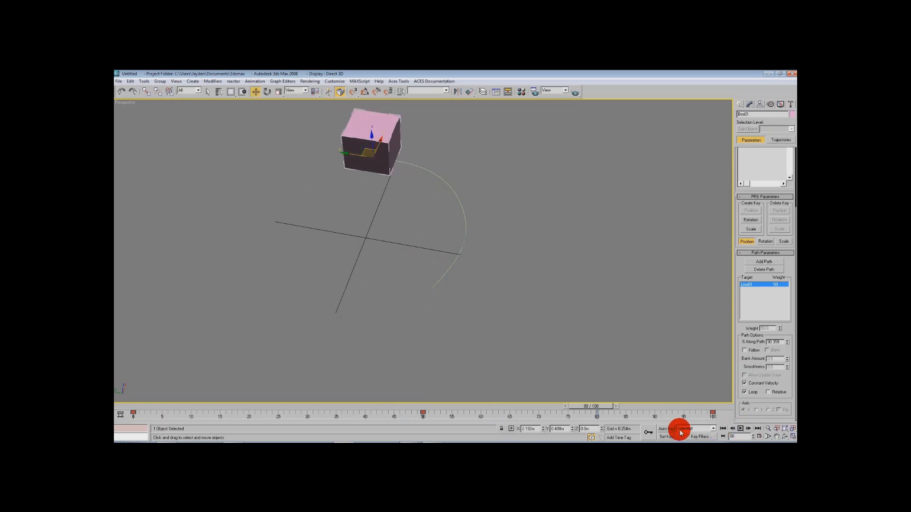
Step: Scrub back to frame 54 and delete the box's animation key at frame 50
drag(591, 407, 447, 425)
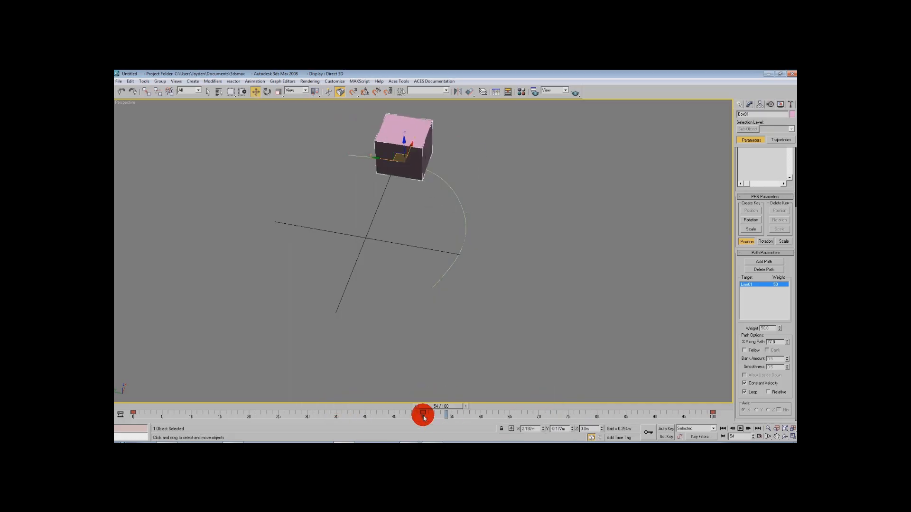
click(424, 418)
key(Delete)
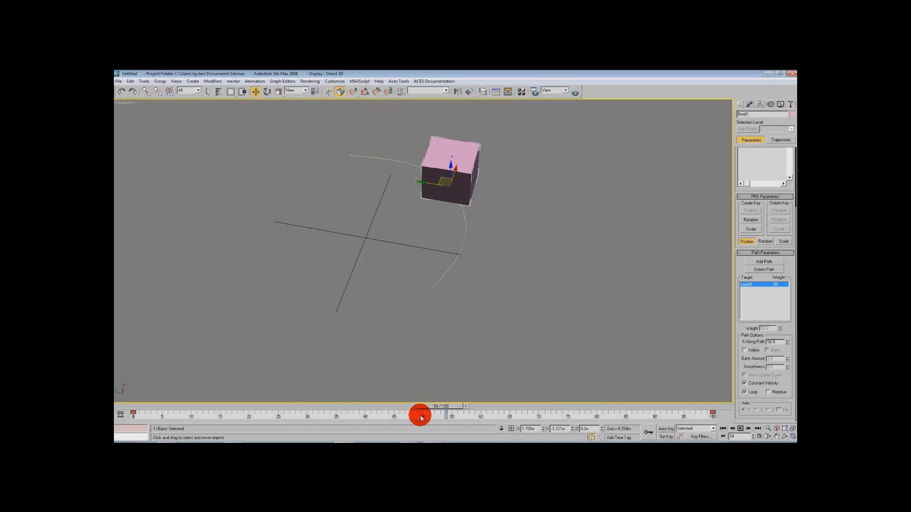
Step: Turn on Follow in the box's path options at frame 10, and scrub to frame 30 to preview its orientation
drag(443, 406, 205, 327)
key(w)
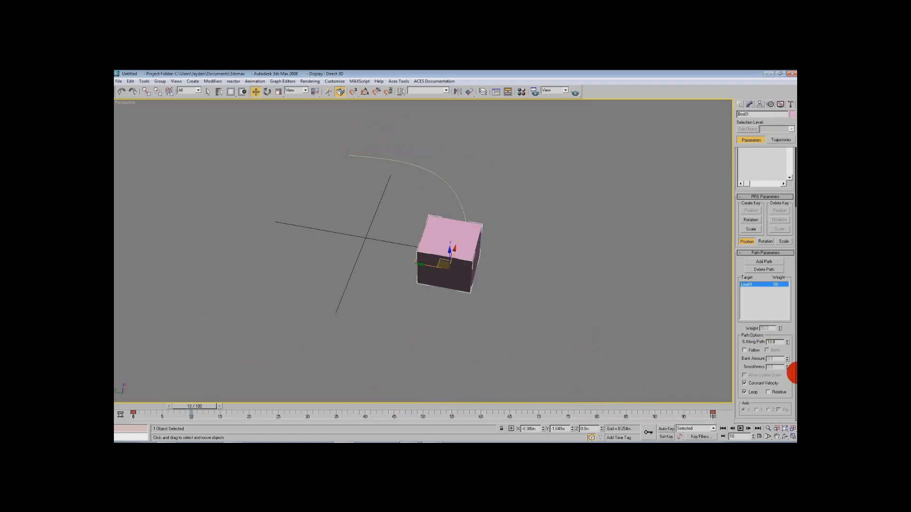
click(744, 350)
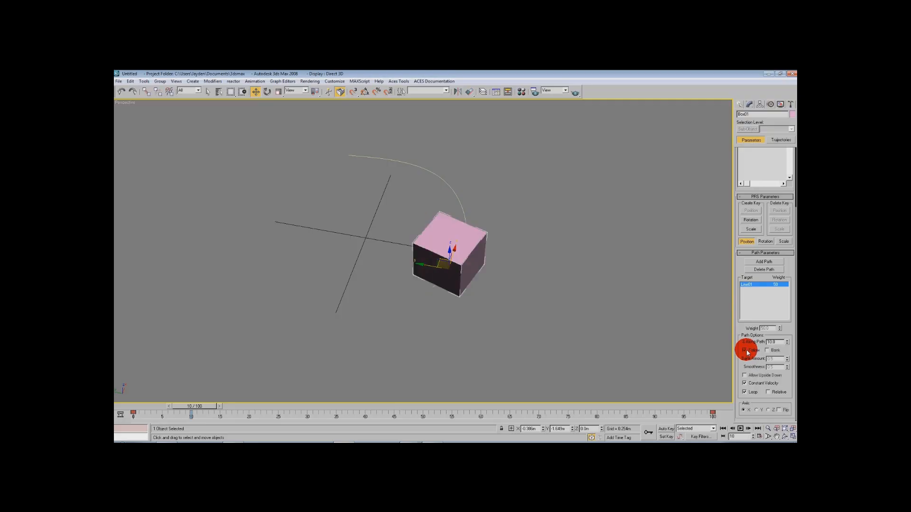
drag(203, 406, 319, 392)
key(w)
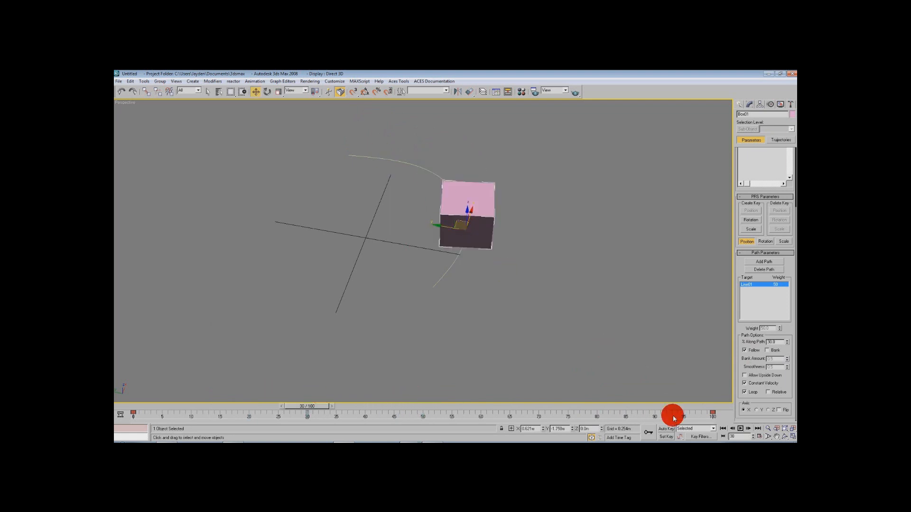
Step: Select the box together with its path spline and delete both from the scene
click(712, 417)
drag(312, 140, 527, 314)
key(Delete)
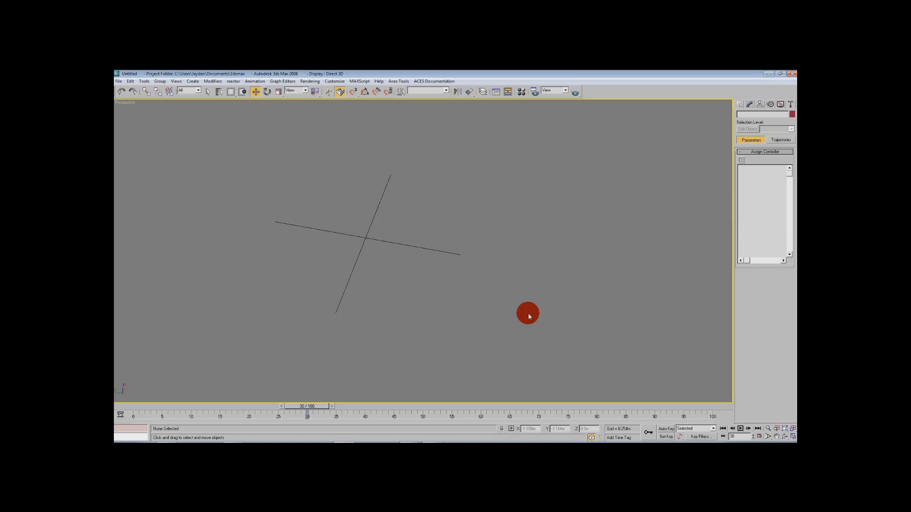
Step: Create an upright cylinder beside the grid's center, with a radius of about 0.29 m and a height of about 1.87 m
click(776, 435)
drag(421, 275, 476, 276)
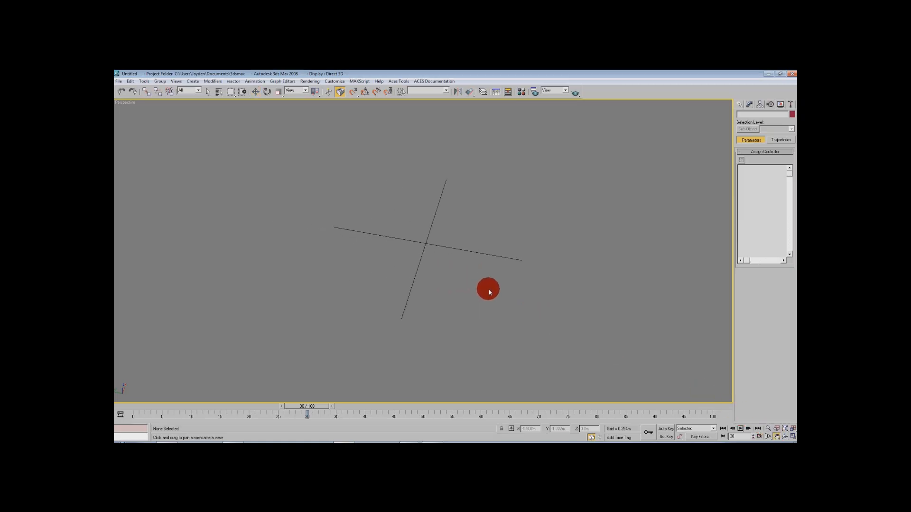
click(743, 106)
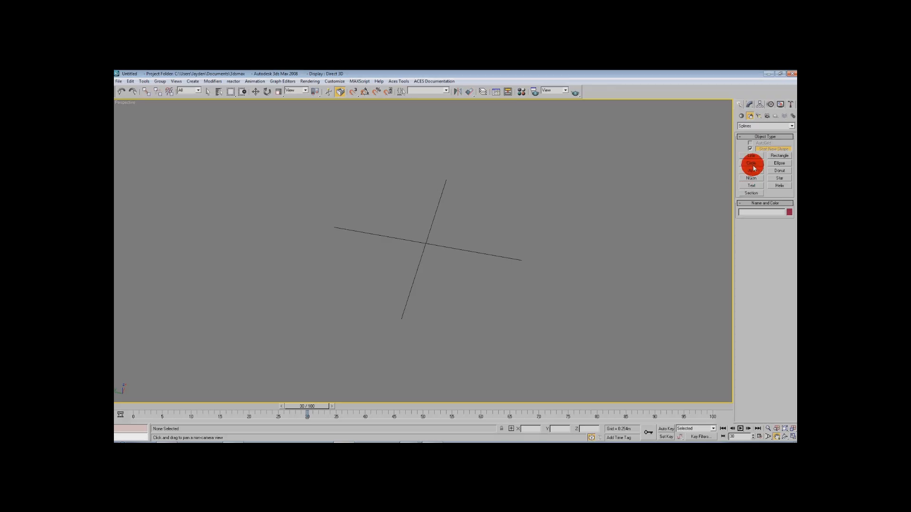
click(741, 117)
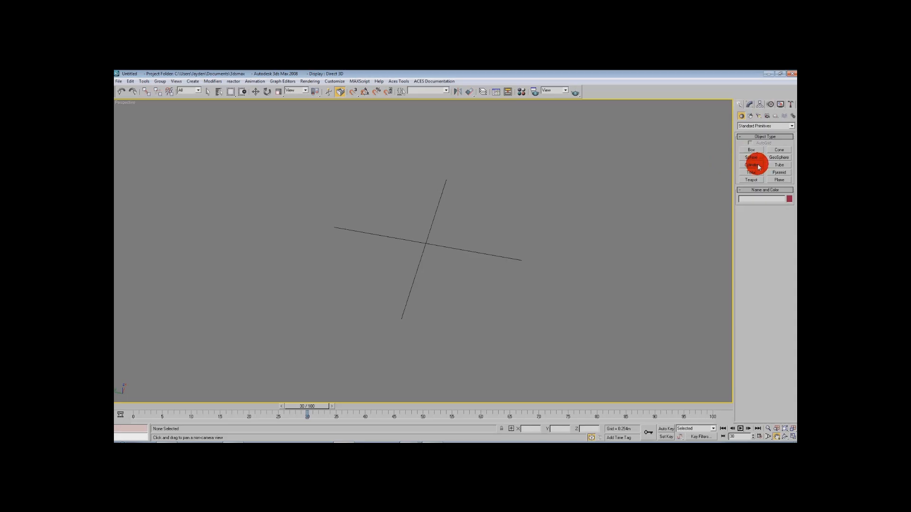
click(758, 168)
mouse_move(378, 297)
mouse_down()
mouse_move(403, 291)
mouse_move(387, 291)
mouse_up()
click(366, 216)
click(368, 180)
key(w)
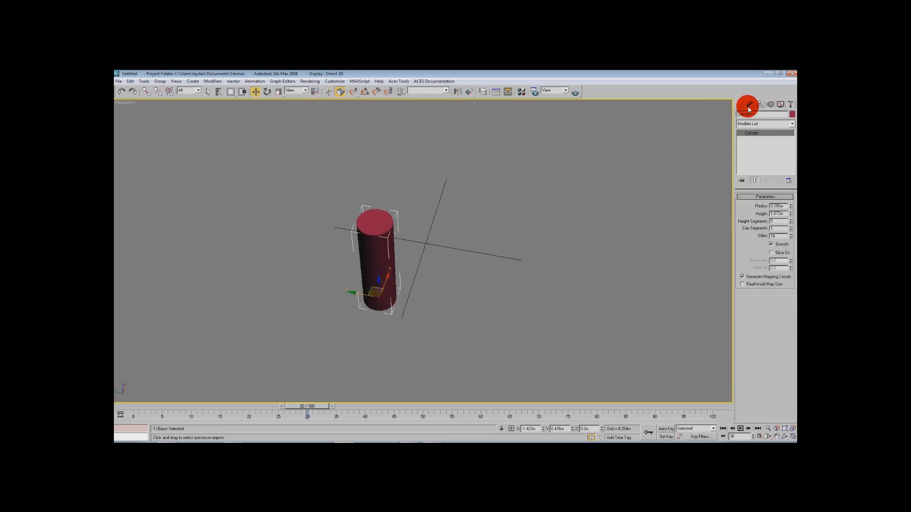
Step: Draw an S-shaped line spline with smooth curves on the ground beside the cylinder
click(750, 116)
click(750, 155)
click(493, 323)
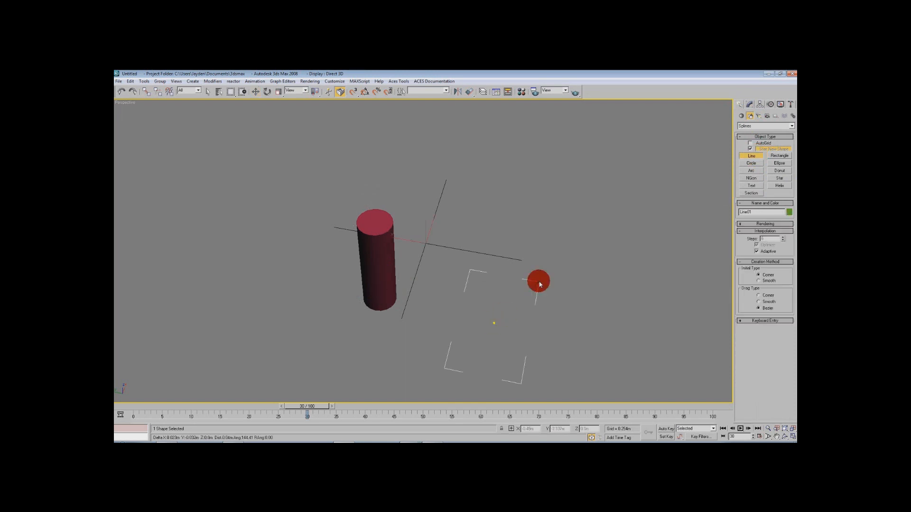
drag(552, 210, 494, 192)
drag(408, 183, 426, 154)
click(534, 146)
right_click(484, 201)
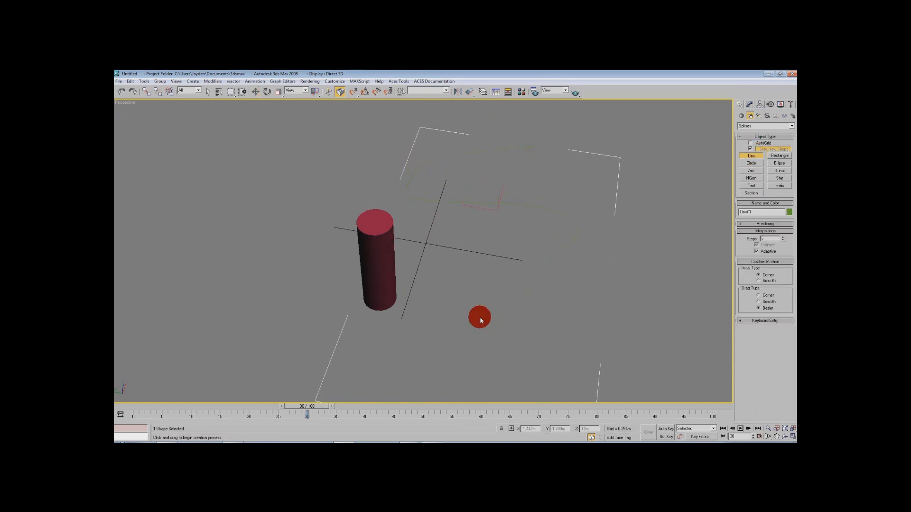
Step: Select the cylinder and examine its parameters and the pivot at its base from a low side view
click(263, 92)
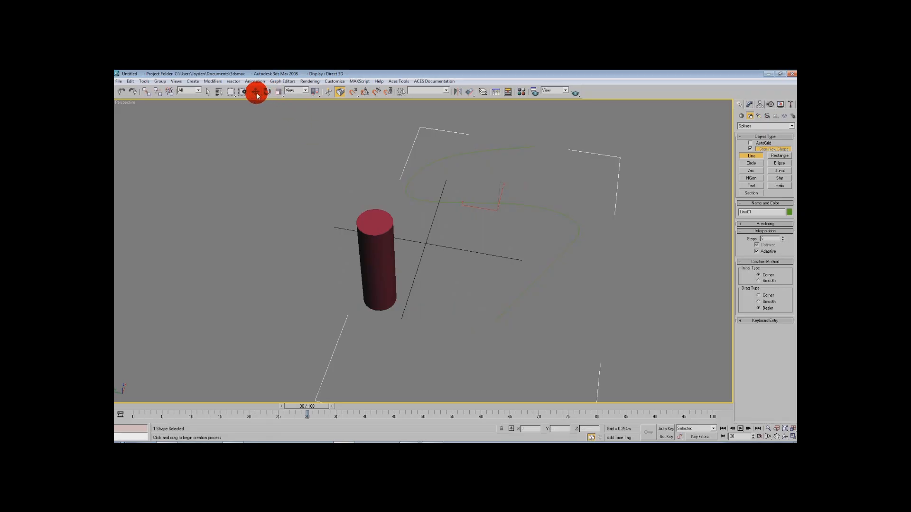
click(360, 242)
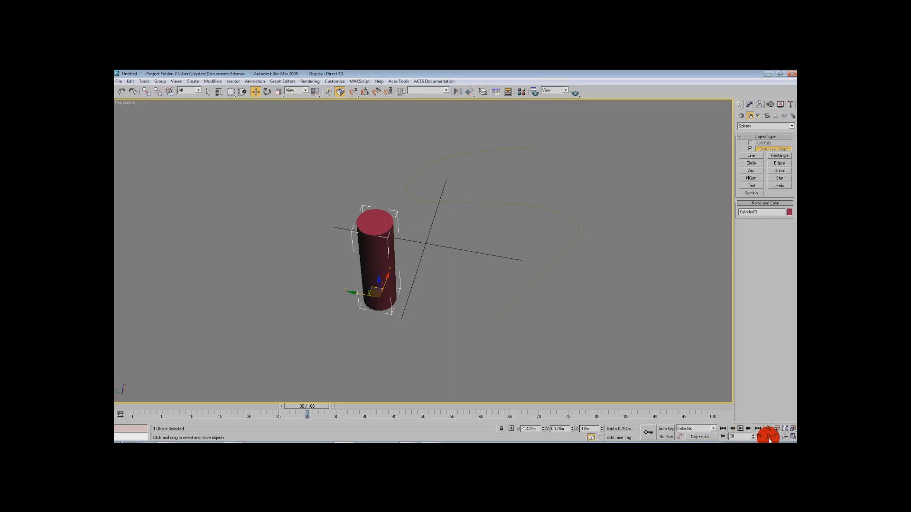
click(785, 437)
mouse_move(496, 303)
mouse_down()
mouse_move(453, 290)
mouse_move(452, 248)
mouse_move(441, 259)
mouse_move(452, 266)
mouse_move(376, 317)
mouse_move(403, 305)
mouse_move(427, 311)
mouse_move(416, 336)
mouse_move(378, 310)
mouse_move(446, 249)
mouse_move(421, 285)
mouse_move(385, 279)
mouse_up()
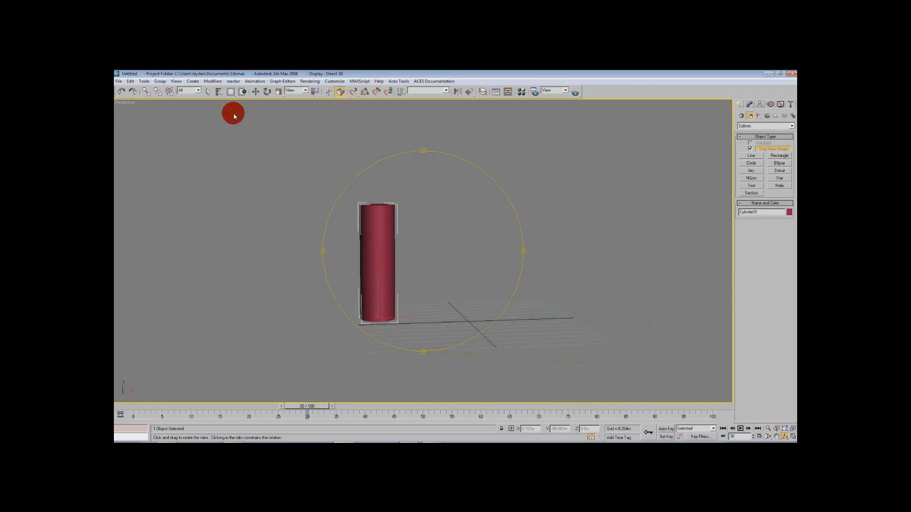
click(253, 93)
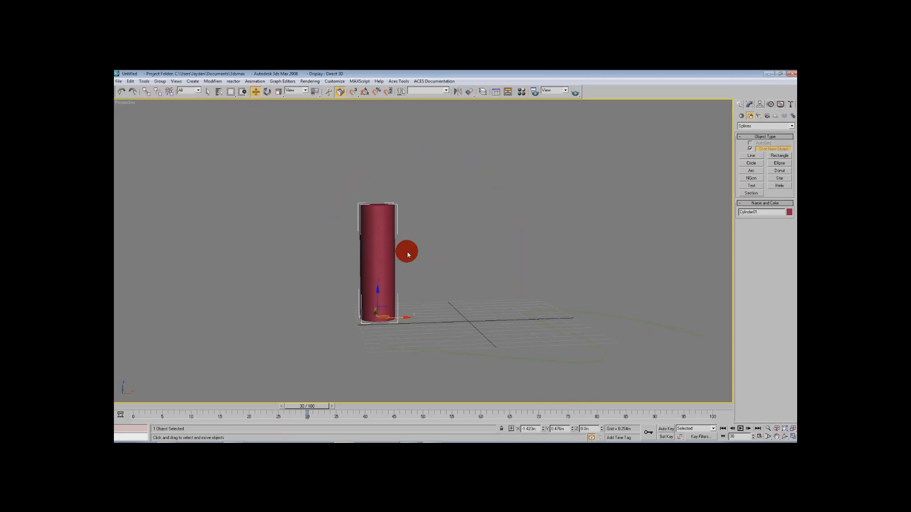
click(750, 104)
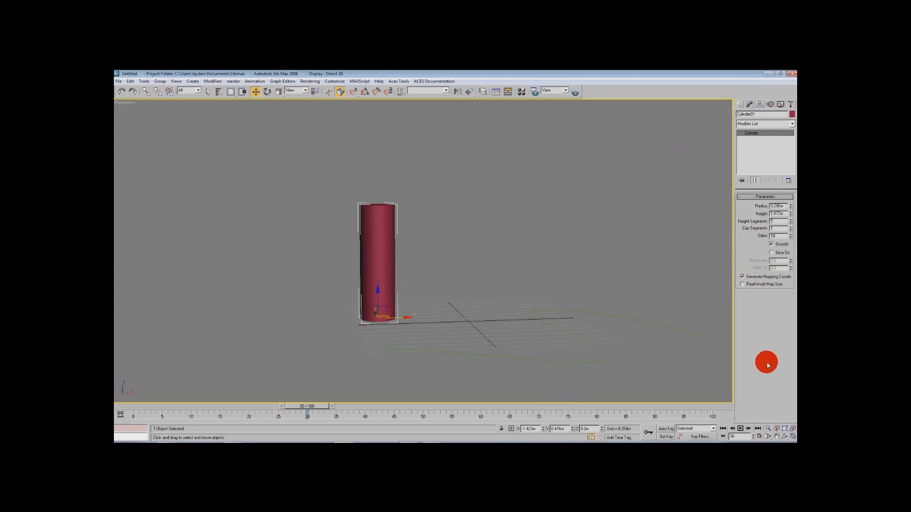
click(785, 437)
mouse_move(463, 227)
mouse_down()
mouse_move(468, 206)
mouse_move(476, 232)
mouse_up()
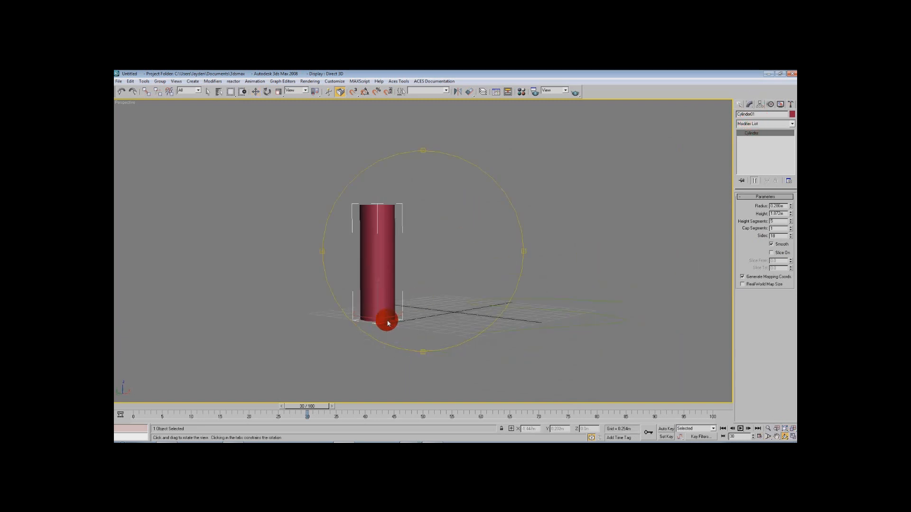
drag(388, 323, 396, 313)
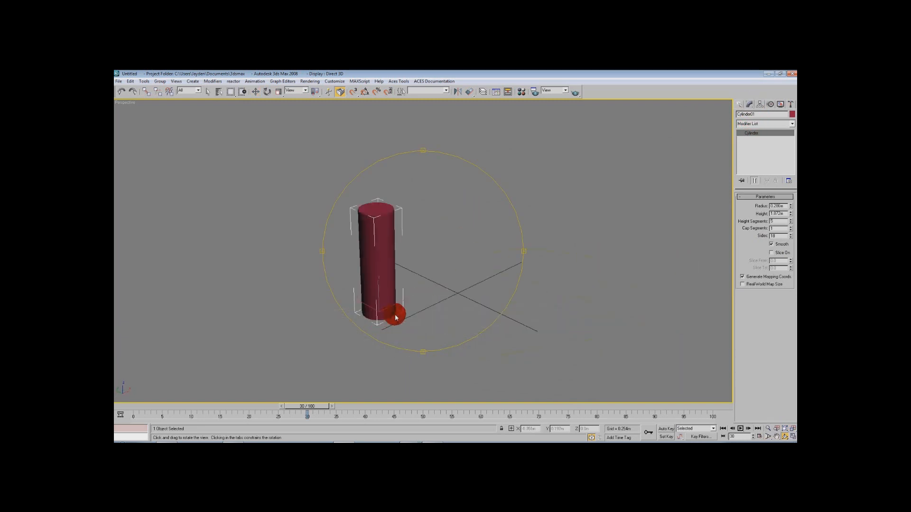
Step: Using Affect Pivot Only, try moving the cylinder's pivot outside its base, and center the pivot to the object
click(761, 105)
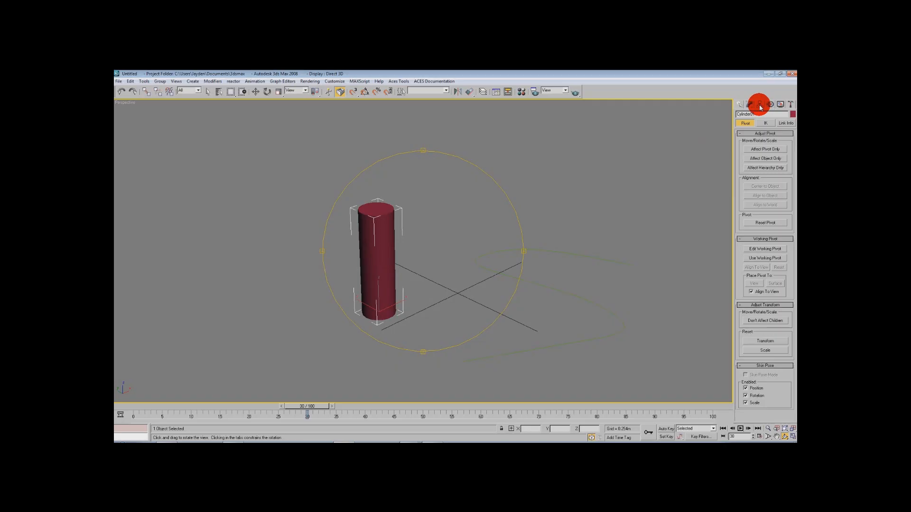
drag(492, 264, 471, 272)
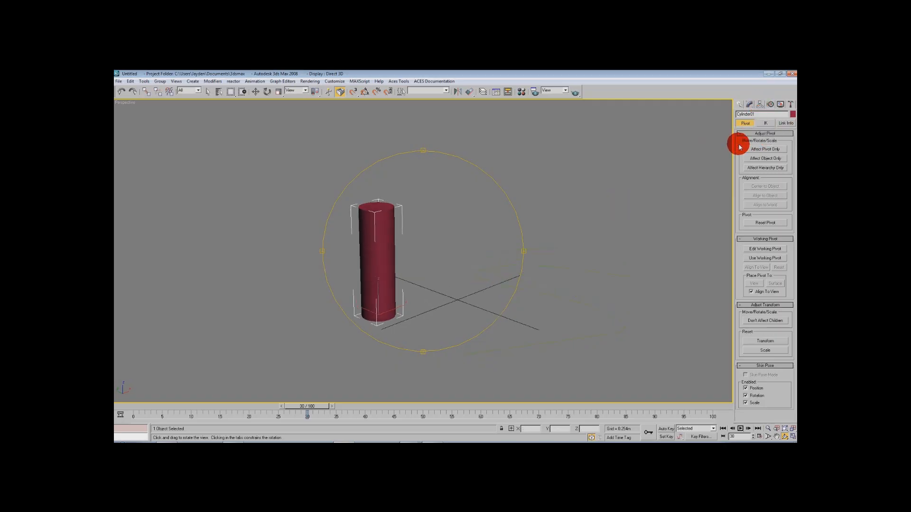
click(765, 150)
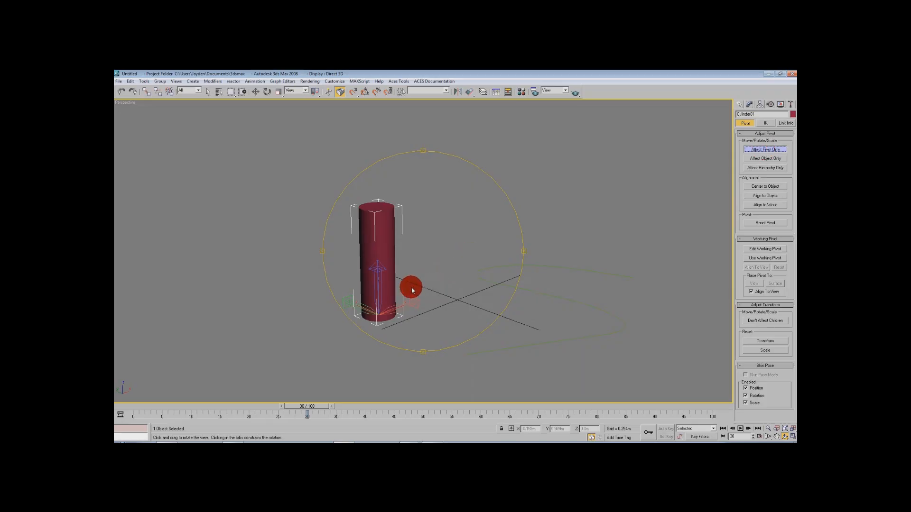
click(255, 91)
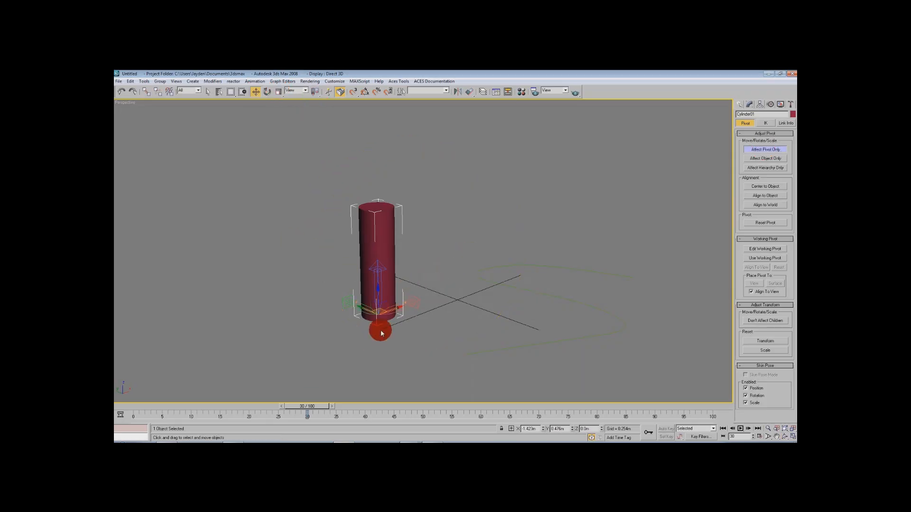
drag(382, 314, 412, 332)
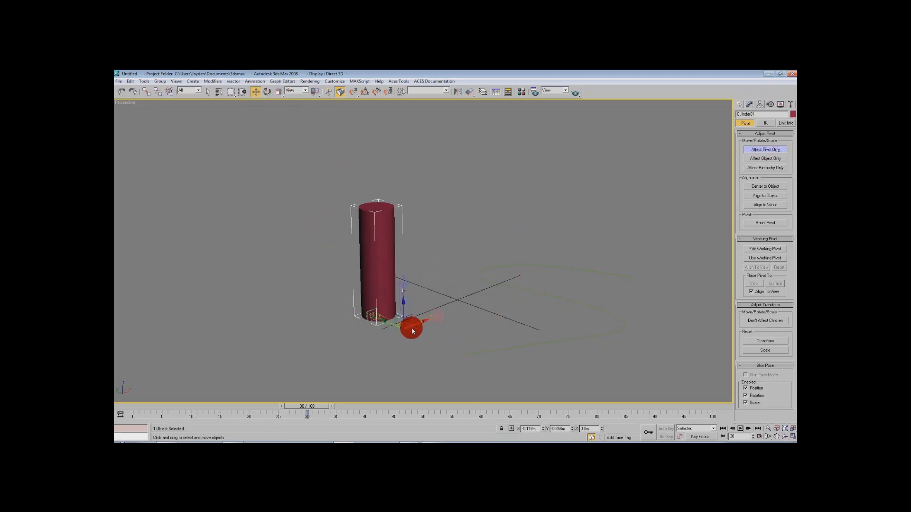
click(765, 186)
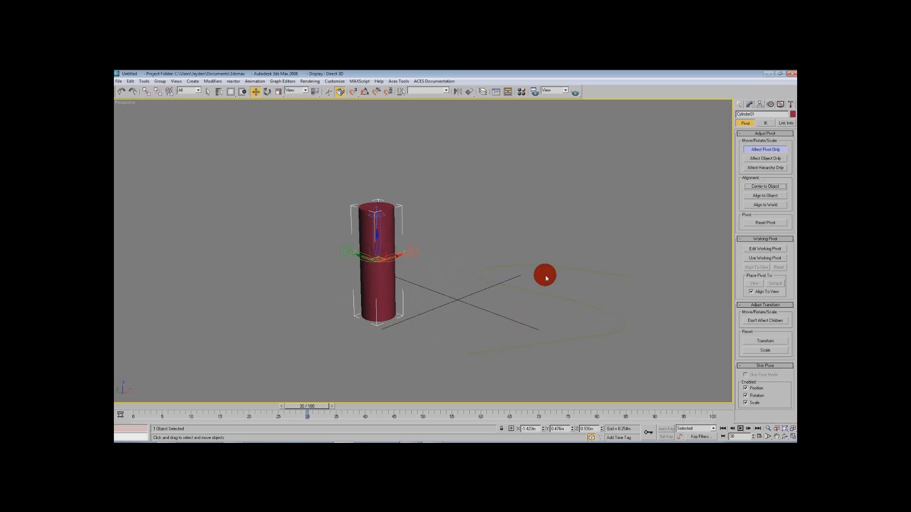
click(757, 151)
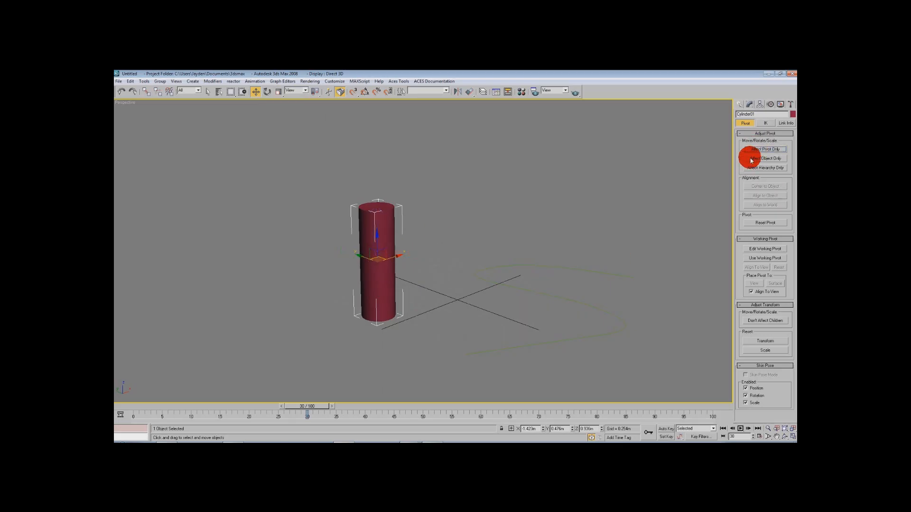
Step: Using Affect Pivot Only, try moving the cylinder's pivot up to its top end, and center the pivot to the object again
click(780, 437)
mouse_move(439, 275)
mouse_down()
mouse_move(429, 271)
mouse_move(433, 311)
mouse_move(482, 282)
mouse_move(517, 216)
mouse_move(506, 208)
mouse_move(427, 264)
mouse_move(437, 277)
mouse_up()
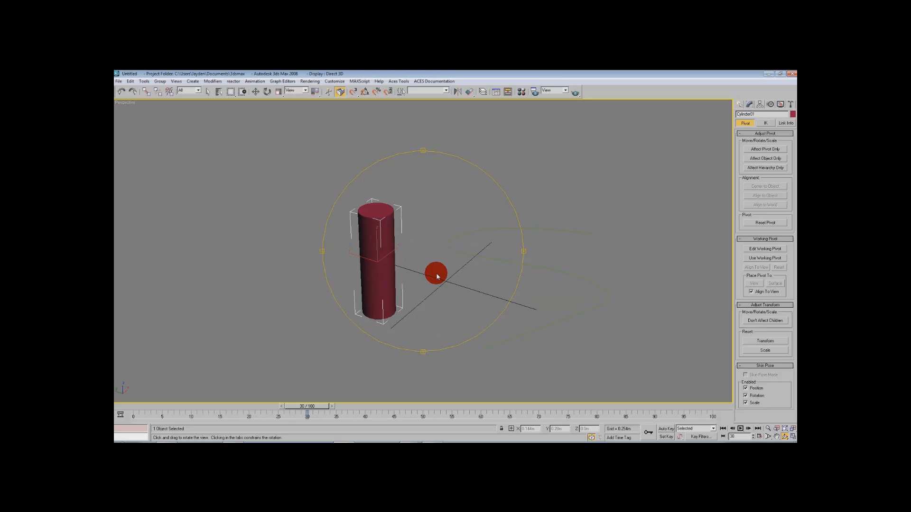
click(765, 149)
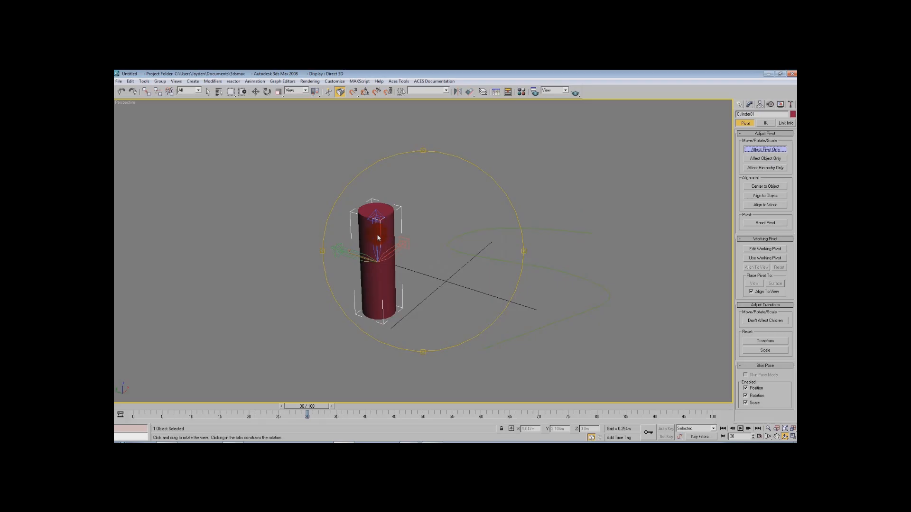
click(255, 91)
drag(378, 243, 377, 203)
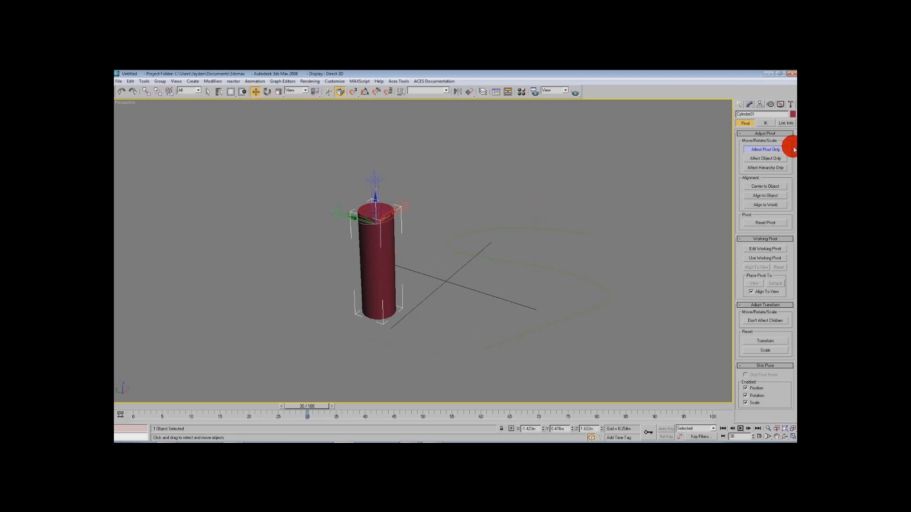
click(769, 185)
click(772, 150)
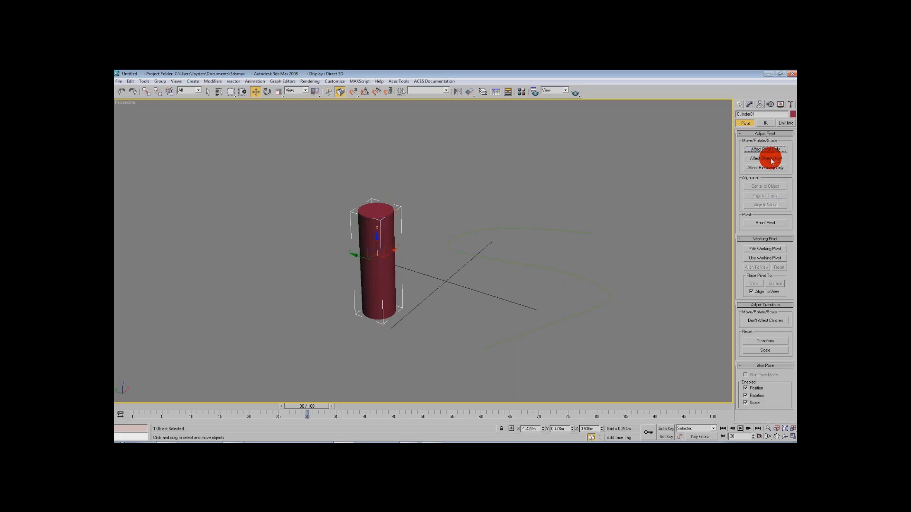
Step: Lay the cylinder on its side by setting its rotation to 90 degrees on both X and Y
click(266, 91)
click(526, 428)
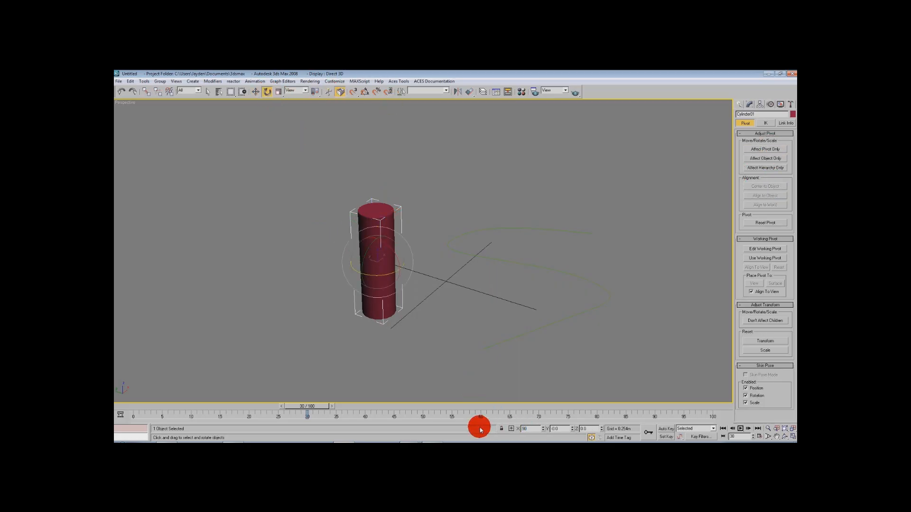
text(90)
key(Return)
click(559, 429)
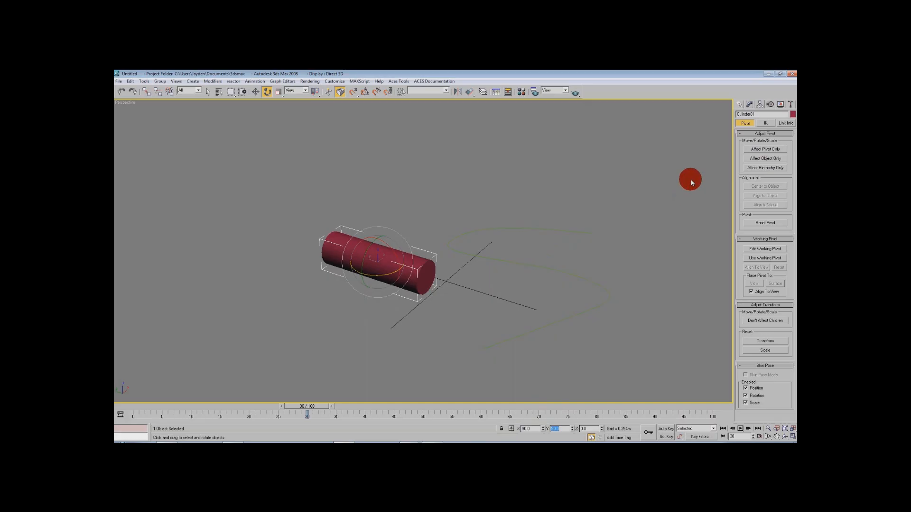
Step: Apply a PathDeform (WSM) modifier to the cylinder and pick the S-shaped spline as its path
click(750, 105)
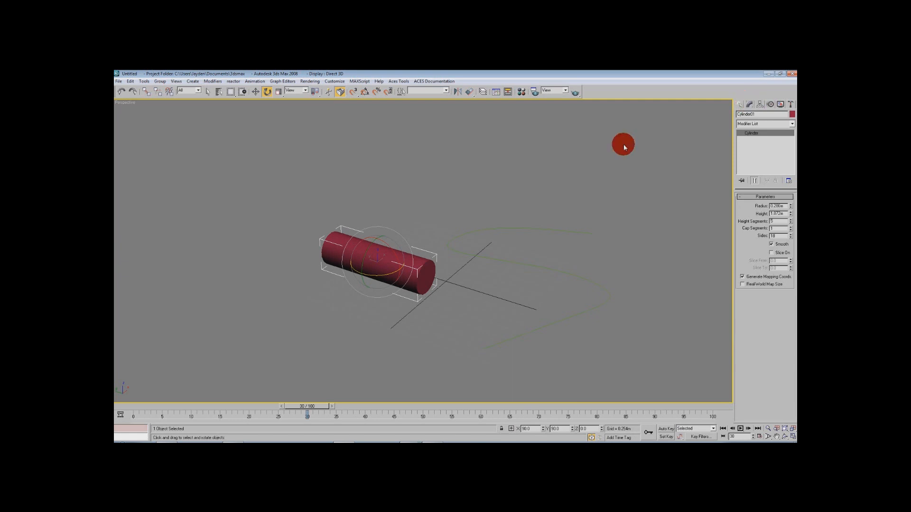
click(255, 92)
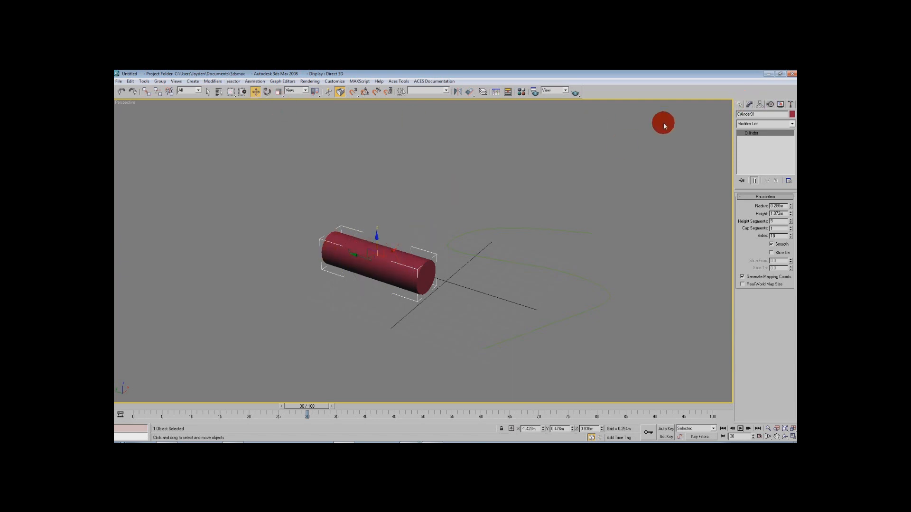
click(762, 124)
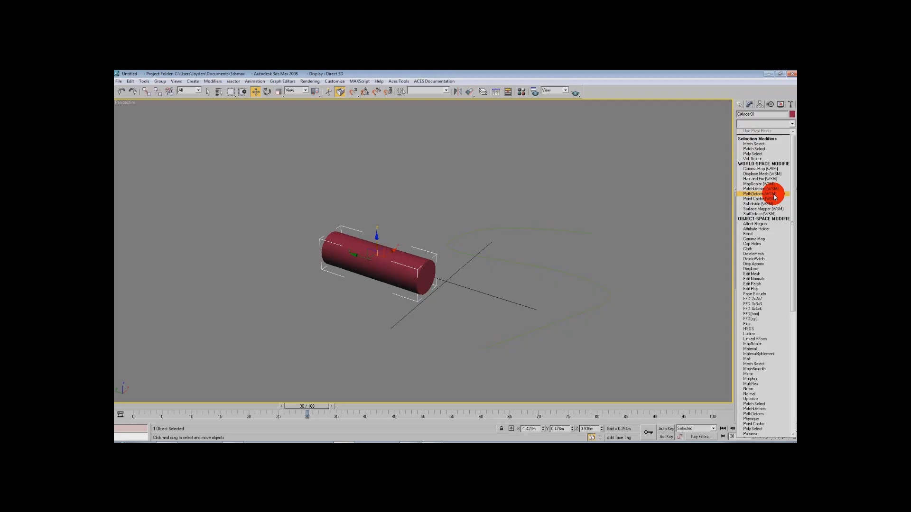
click(774, 194)
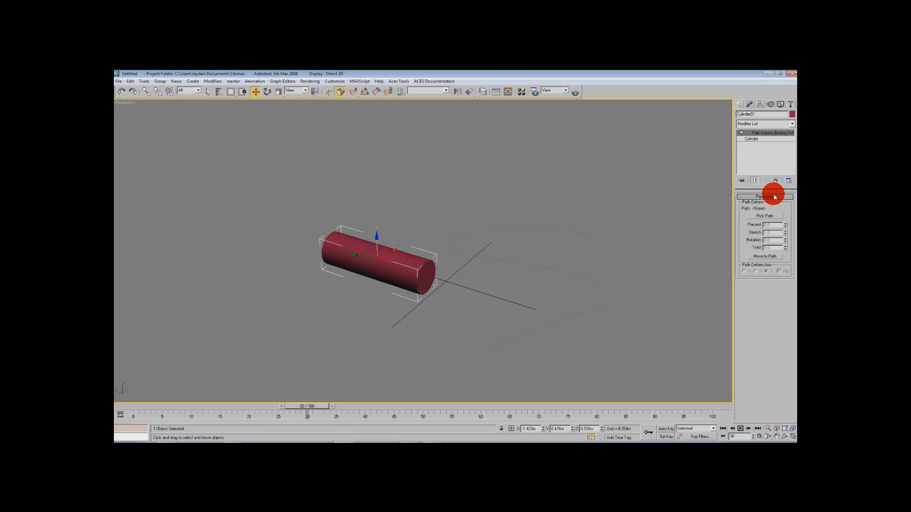
click(757, 218)
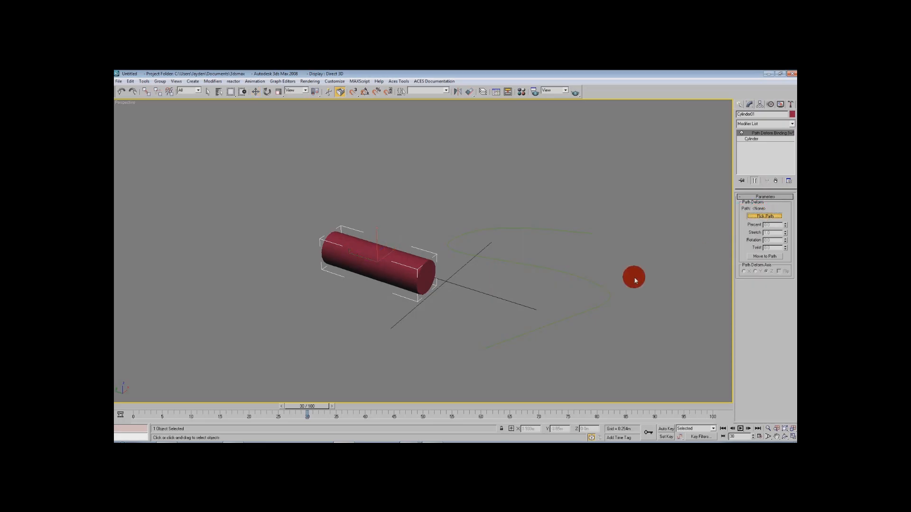
click(587, 283)
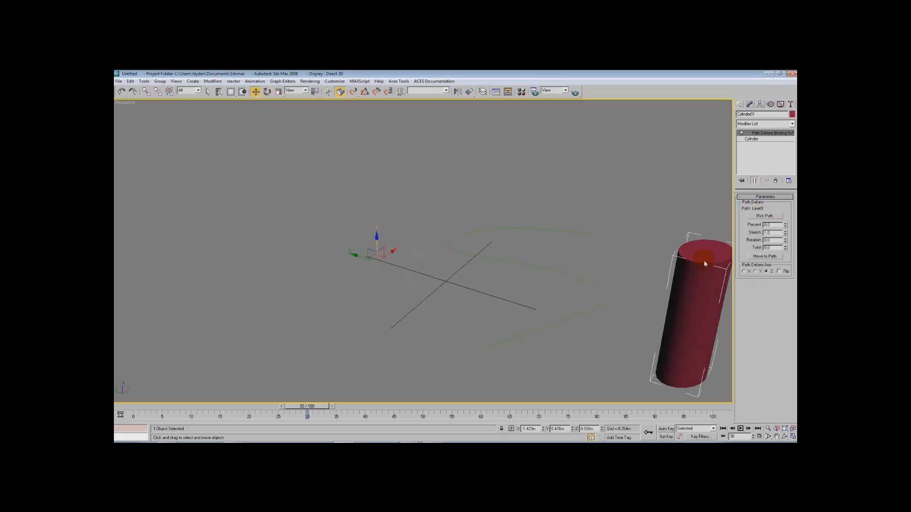
Step: Move the deformed cylinder onto the spline with Move to Path
click(783, 437)
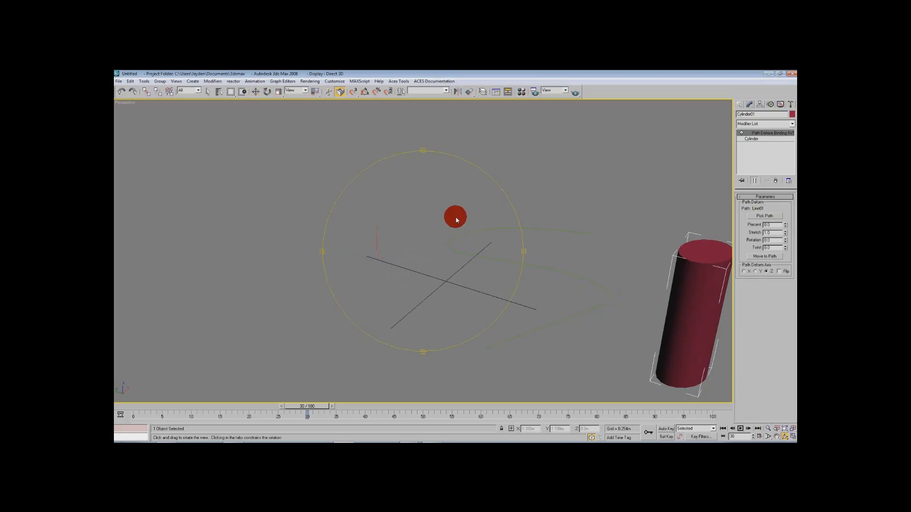
drag(463, 252, 514, 246)
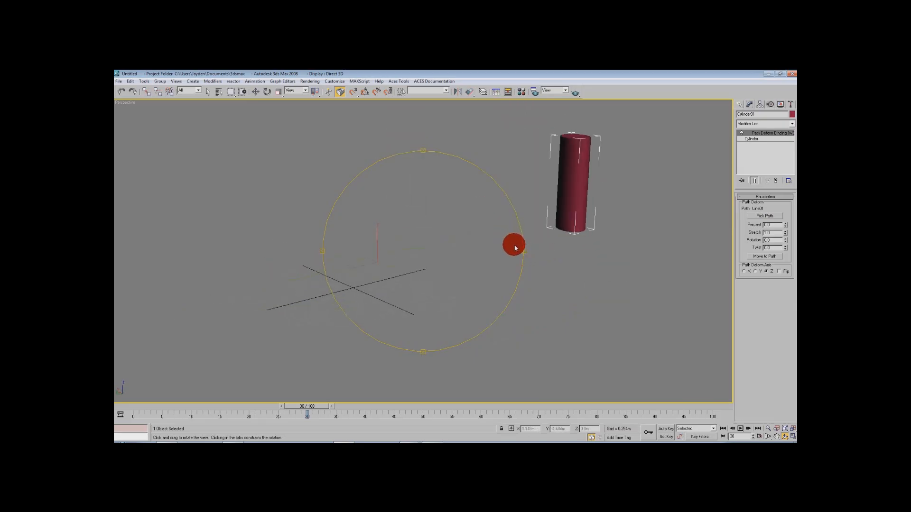
click(757, 260)
drag(462, 264, 420, 306)
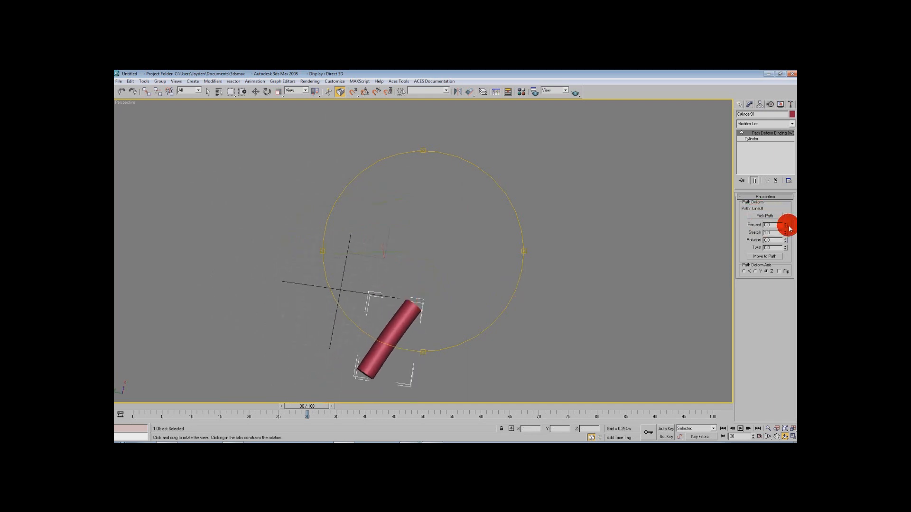
Step: Adjust the cylinder's Path Deform percent to about 47.5 and its stretch to about 3.8 so it bends along the spline
mouse_move(785, 228)
mouse_down()
mouse_move(790, 162)
mouse_move(792, 220)
mouse_move(792, 163)
mouse_move(789, 213)
mouse_move(772, 220)
mouse_up()
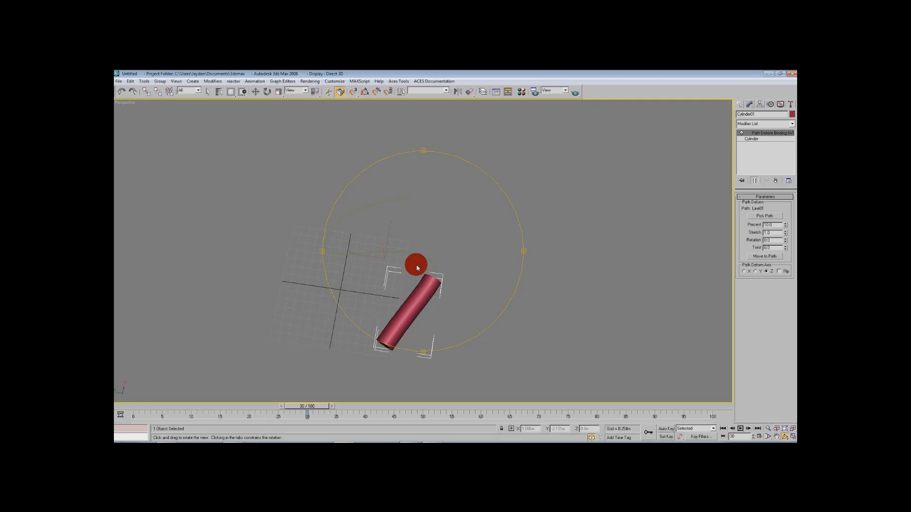
drag(439, 193, 476, 201)
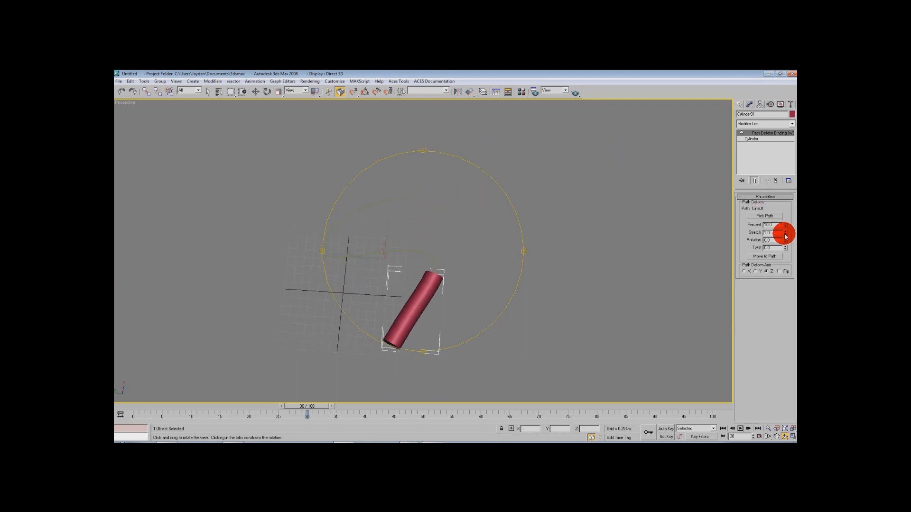
mouse_move(785, 236)
mouse_down()
mouse_move(780, 162)
mouse_move(754, 95)
mouse_move(785, 232)
mouse_move(792, 128)
mouse_move(785, 228)
mouse_move(787, 219)
mouse_up()
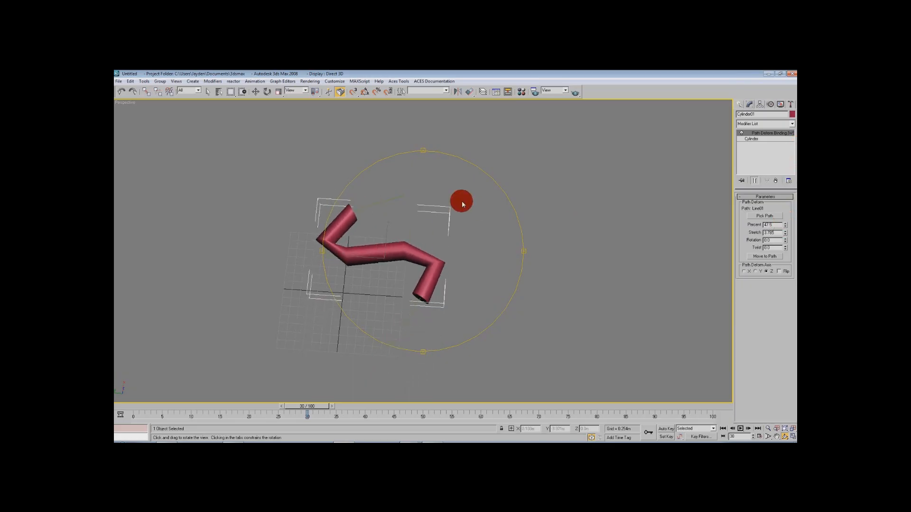